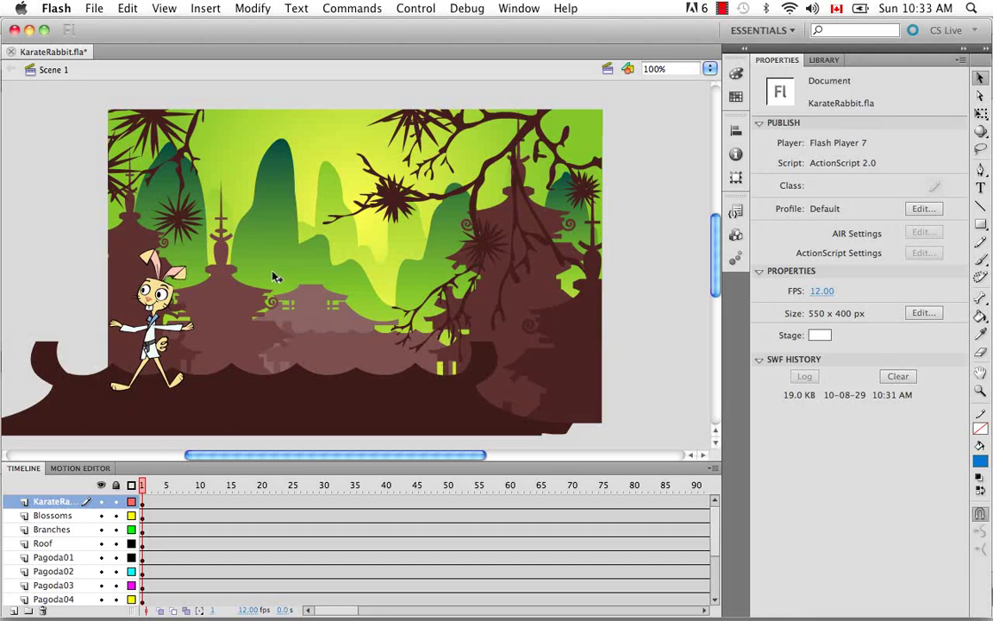
Inspect the Blossoms, Branches, Roof and Pagoda01 layers' artwork in turn.
{"action": "left_click", "coordinate": [27, 516]}
{"action": "left_click", "coordinate": [27, 530]}
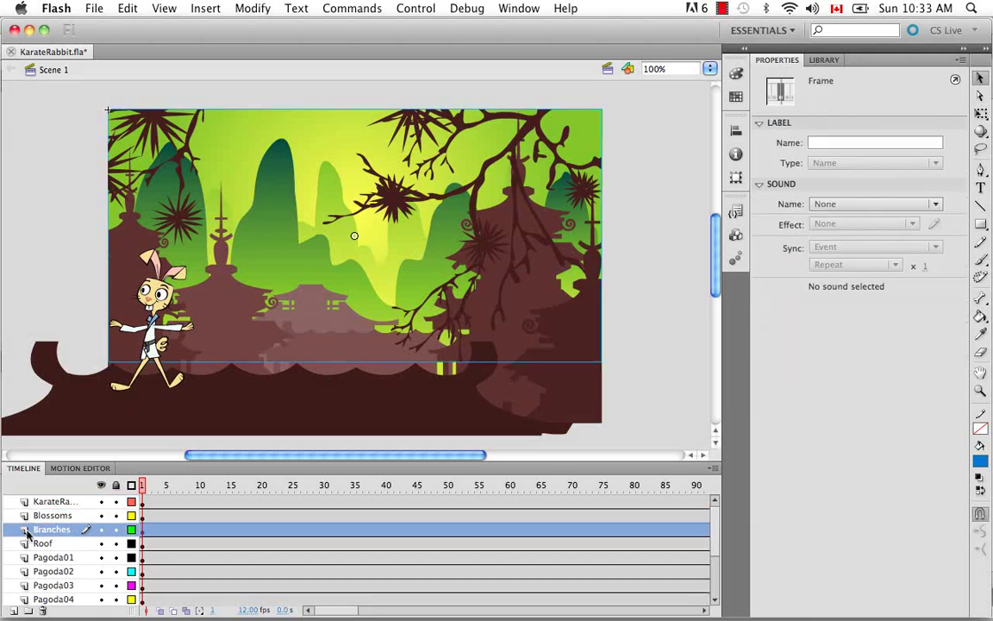
{"action": "left_click", "coordinate": [32, 545]}
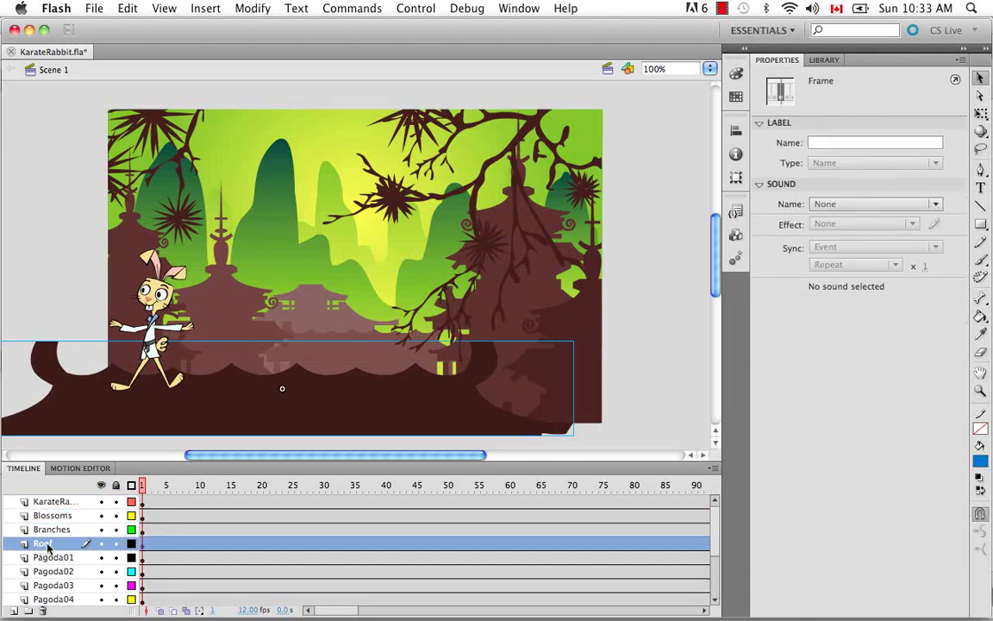
{"action": "left_click", "coordinate": [44, 558]}
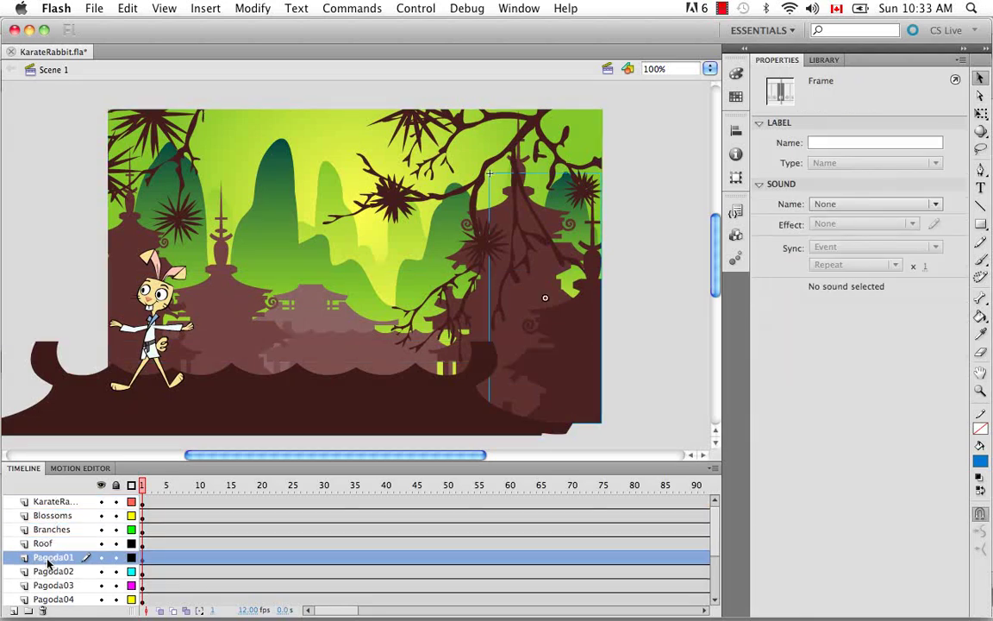
Hide and reshow the Pagoda01 layer, then preview the animation as a test movie.
{"action": "left_click", "coordinate": [101, 558]}
{"action": "left_click", "coordinate": [101, 558]}
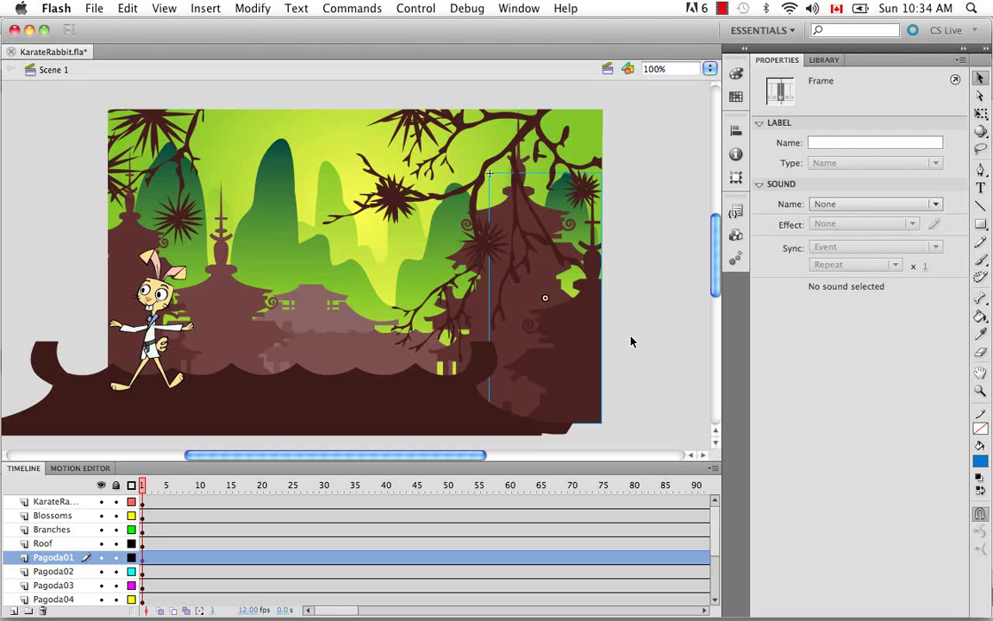
{"action": "key", "text": "super+Return"}
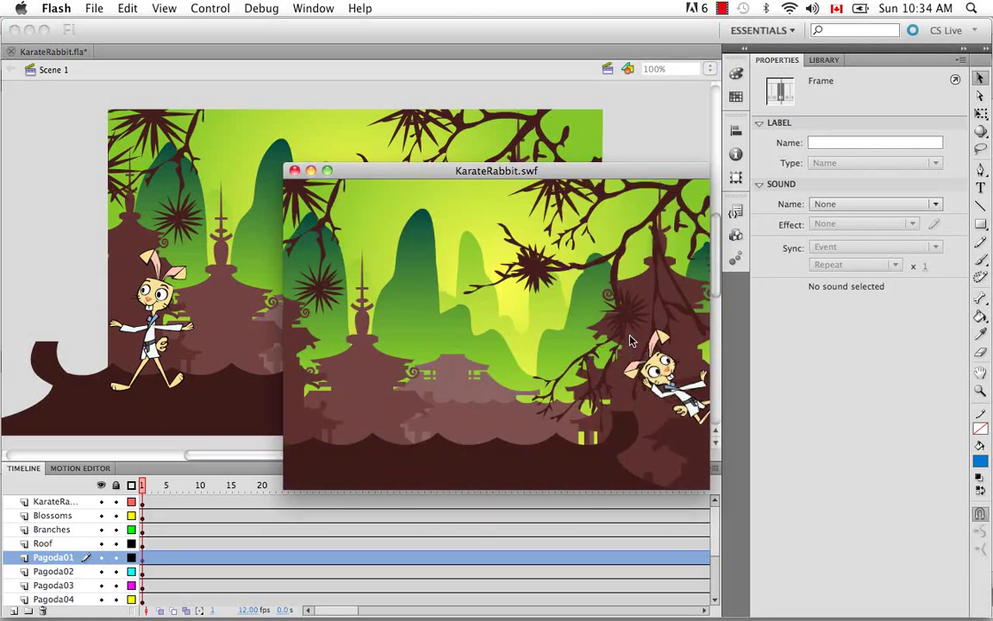
Close the KarateRabbit.swf test-movie window to return to the KarateRabbit.fla stage.
{"action": "left_click", "coordinate": [295, 172]}
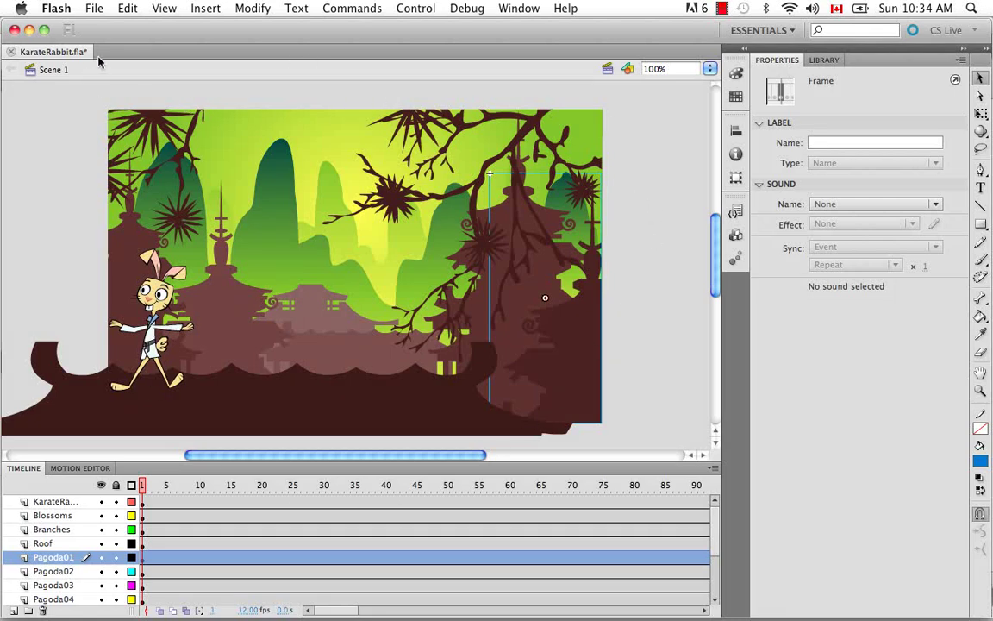
Export the movie as KarateRabbit.swf in SWF Movie format to the Source folder.
{"action": "left_click", "coordinate": [94, 11]}
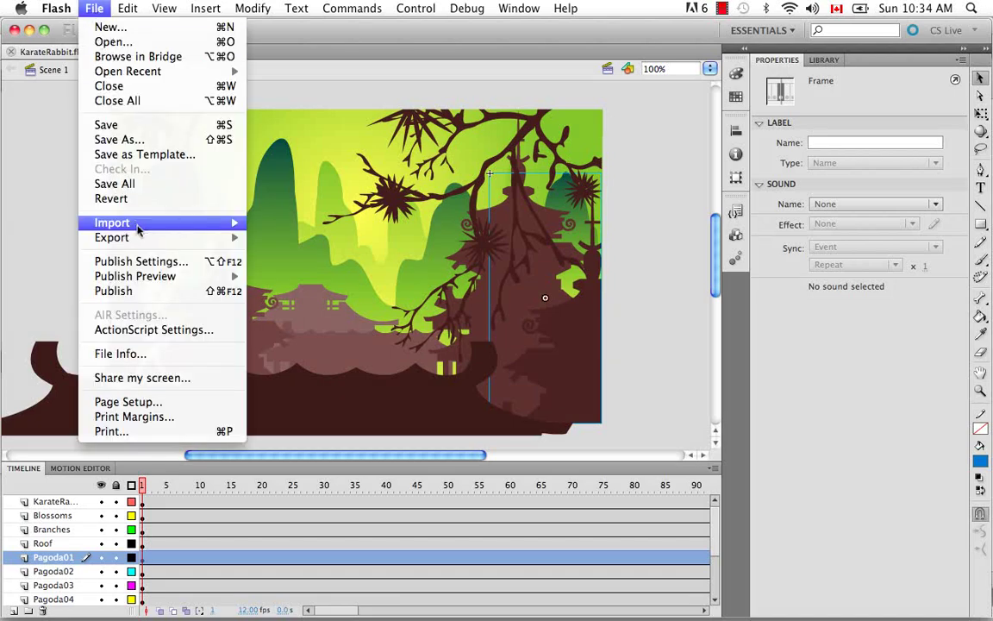
{"action": "mouse_move", "coordinate": [137, 234]}
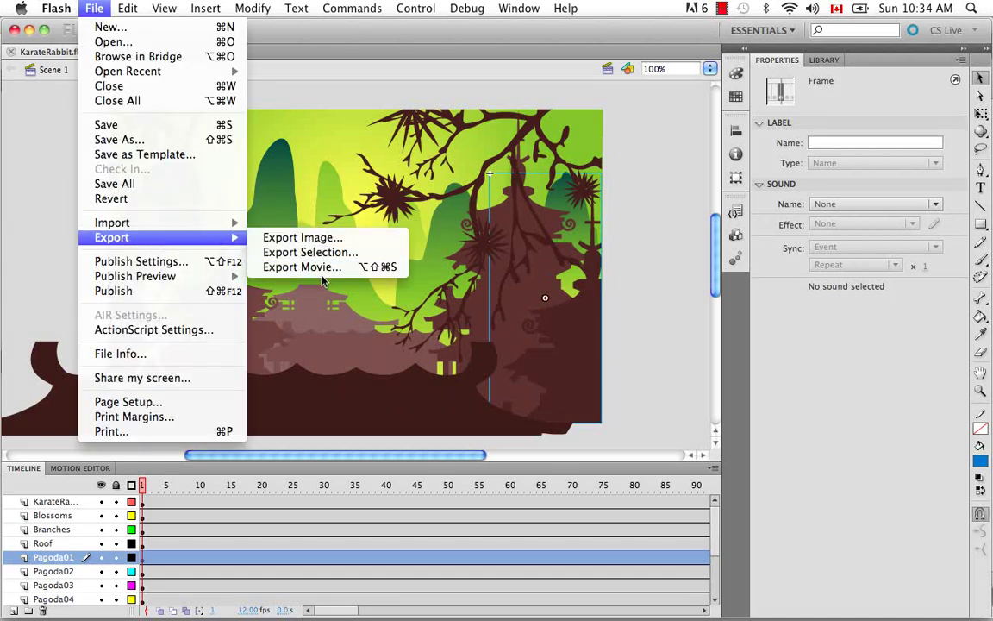
{"action": "left_click", "coordinate": [297, 267]}
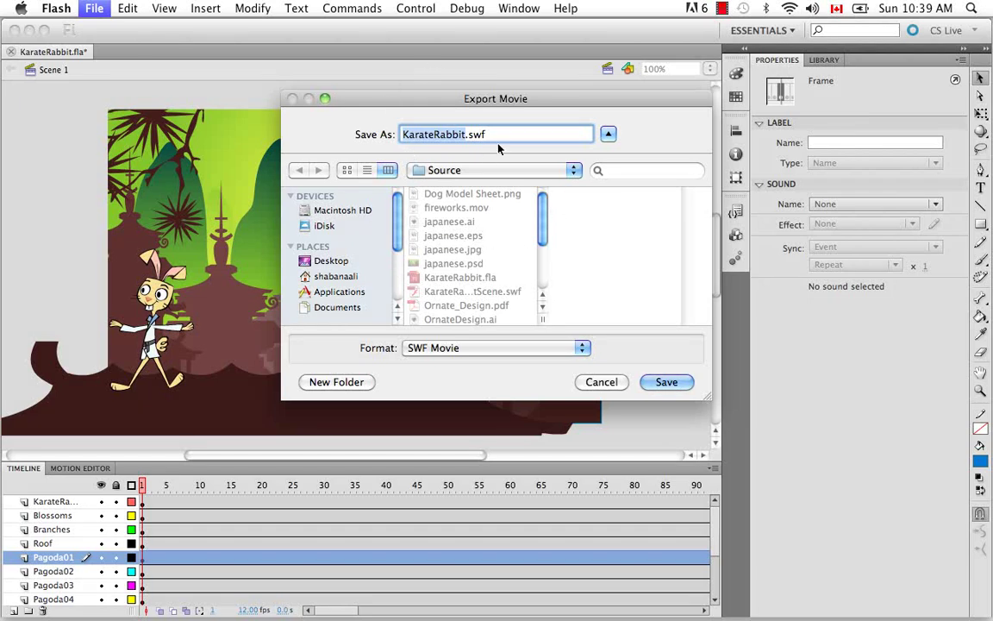
{"action": "left_click", "coordinate": [665, 383]}
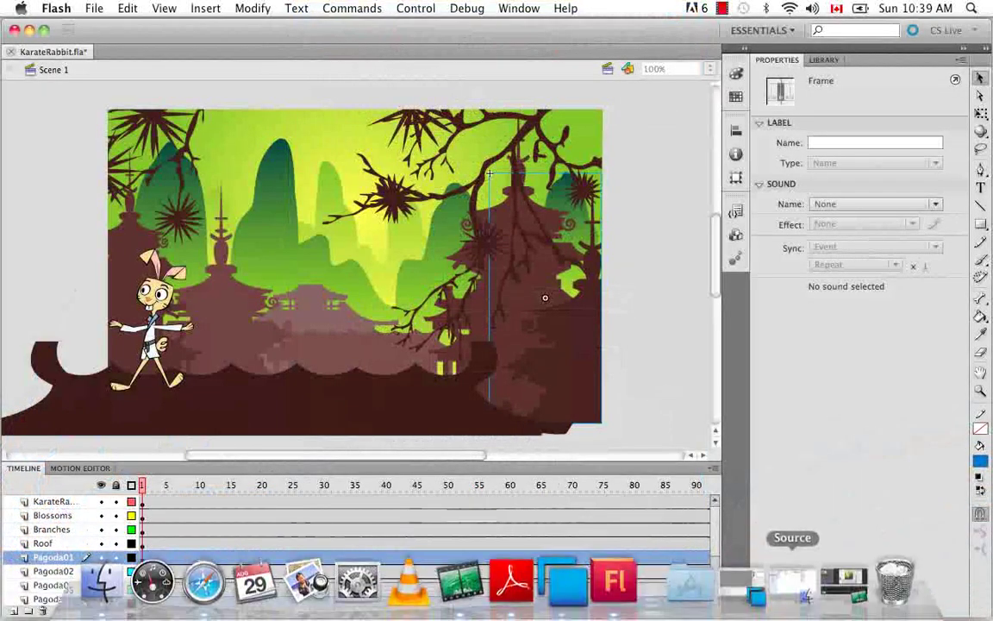
Switch to Harmony, show the Library, and enable Right To Modify on Harmony Library.
{"action": "left_click", "coordinate": [741, 575]}
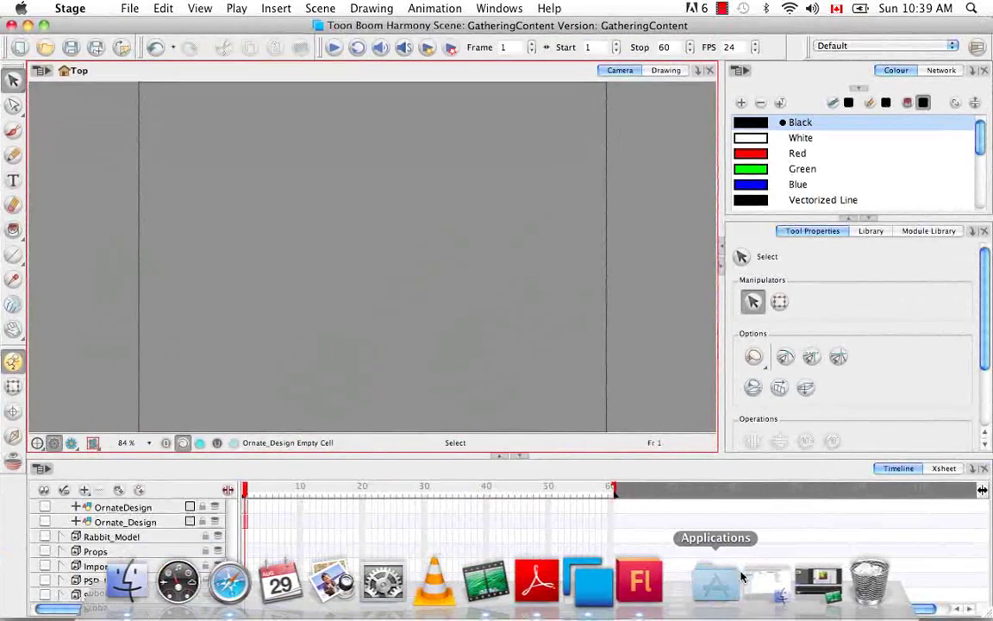
{"action": "left_click", "coordinate": [868, 232]}
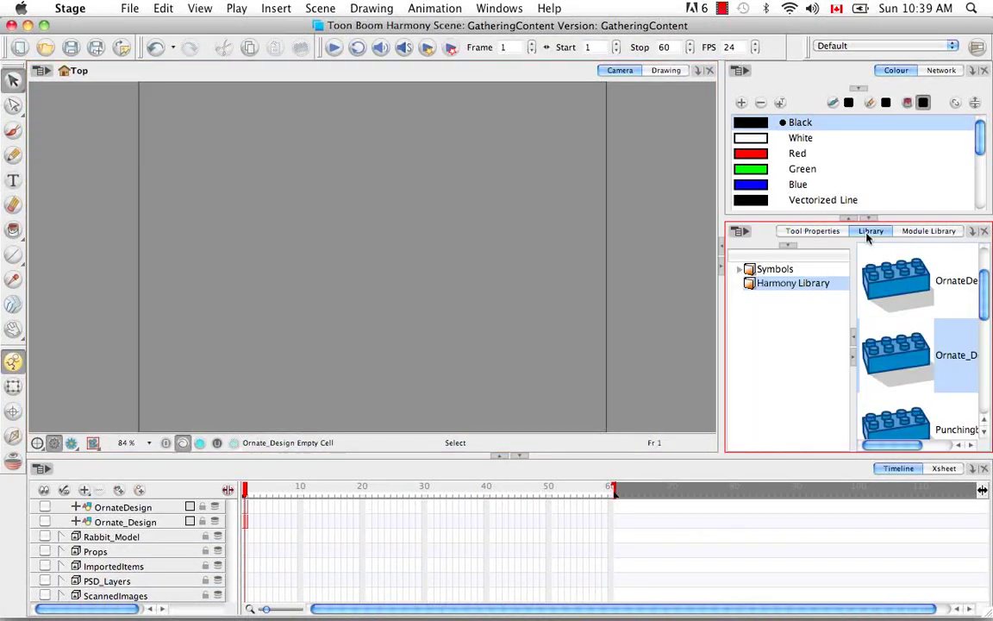
{"action": "right_click", "coordinate": [789, 287]}
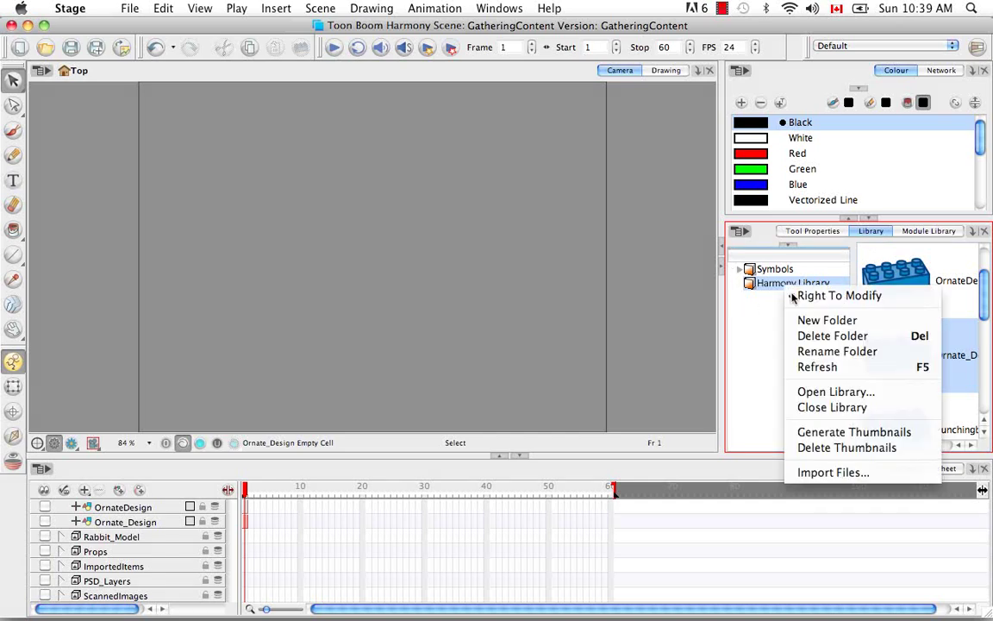
{"action": "left_click", "coordinate": [792, 295]}
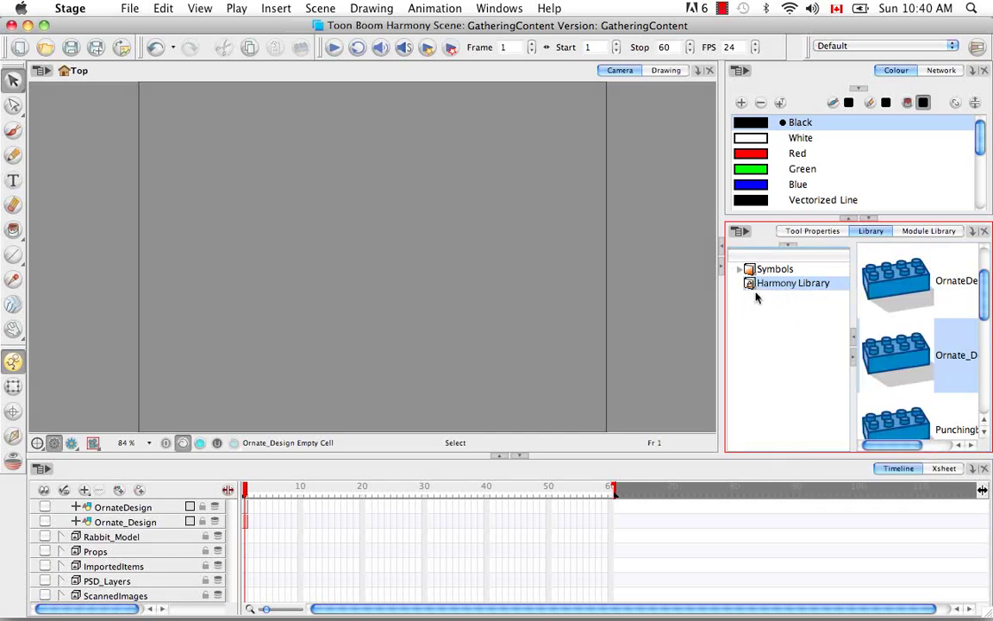
{"action": "right_click", "coordinate": [756, 289]}
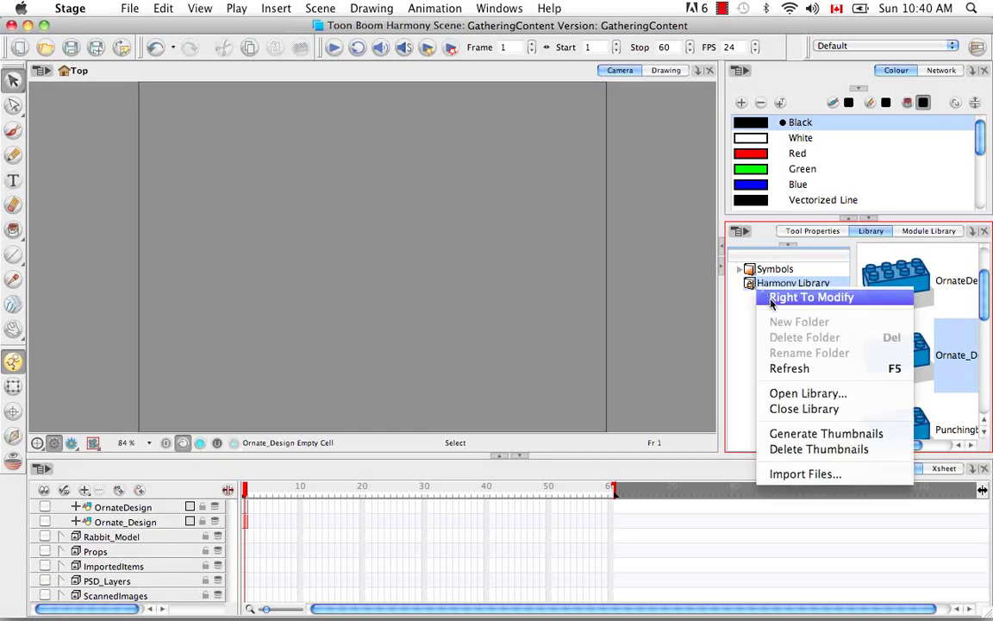
{"action": "left_click", "coordinate": [772, 298]}
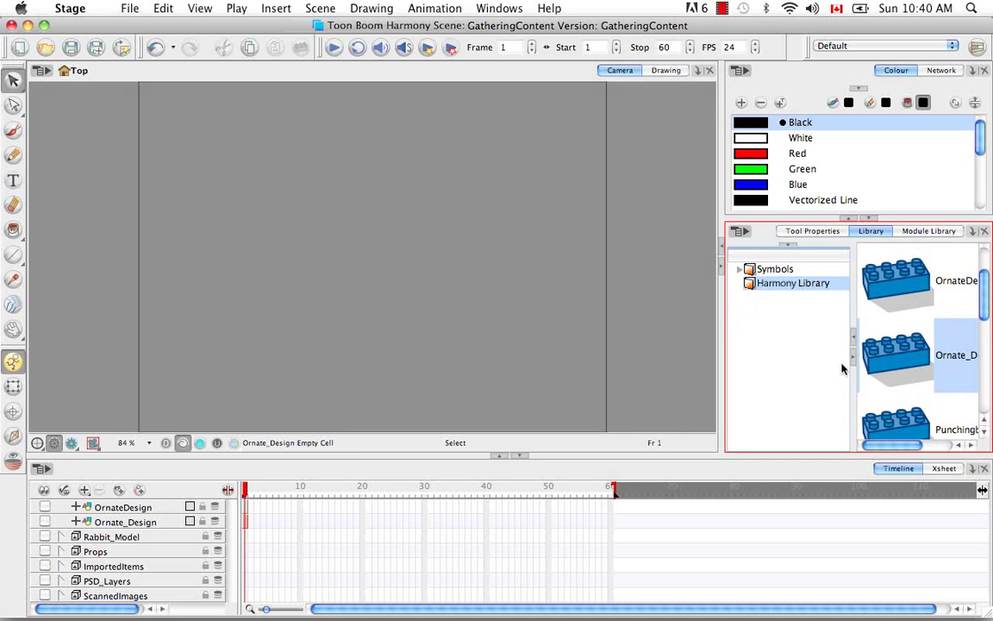
{"action": "right_click", "coordinate": [784, 290]}
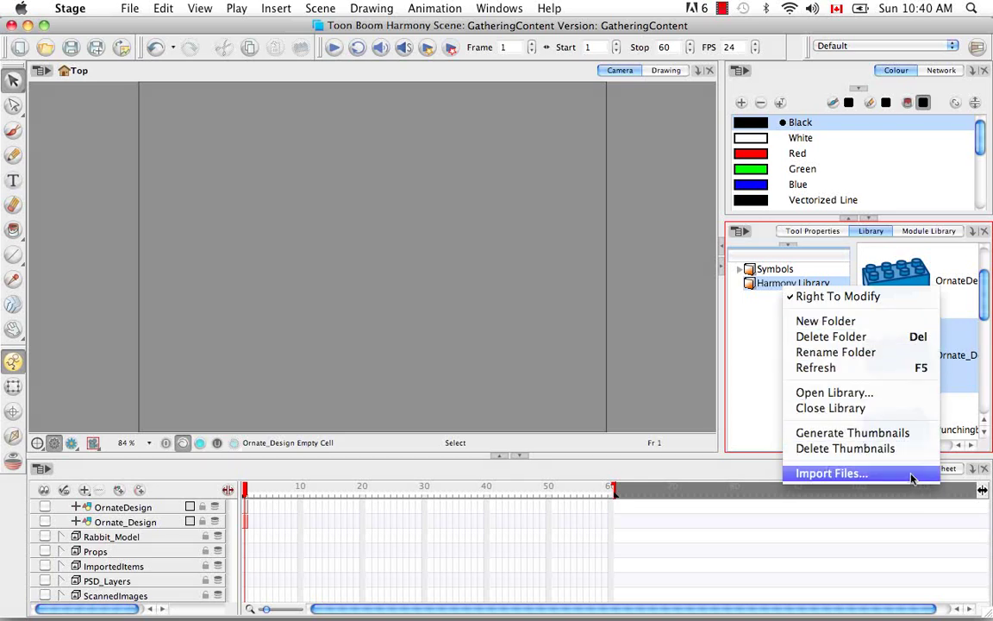
{"action": "left_click", "coordinate": [561, 266]}
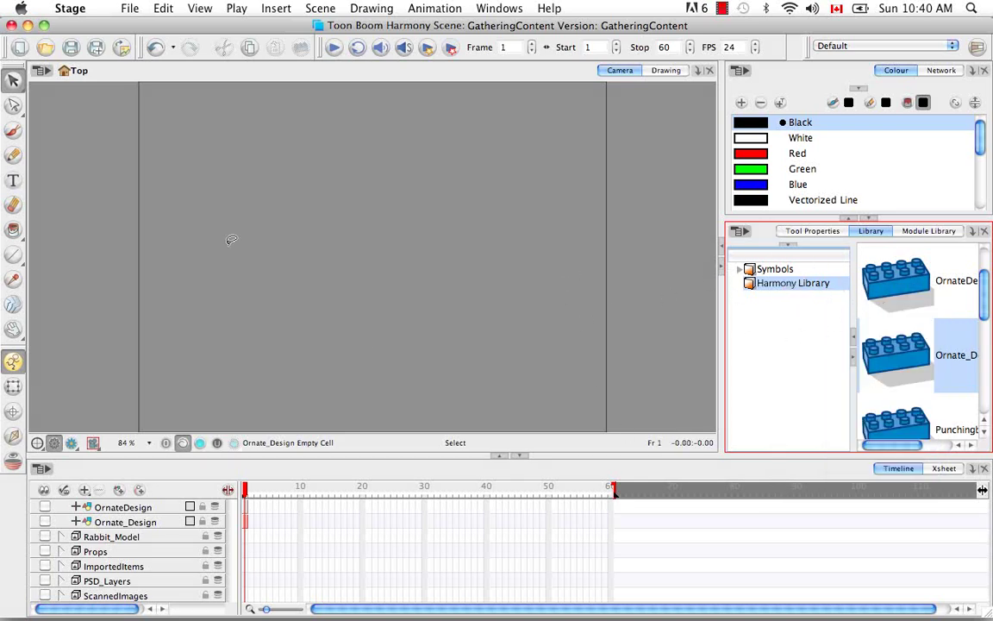
Import KarateRabbit.swf from Source using Import SWF, Illustrator Files to Library.
{"action": "left_click", "coordinate": [131, 11]}
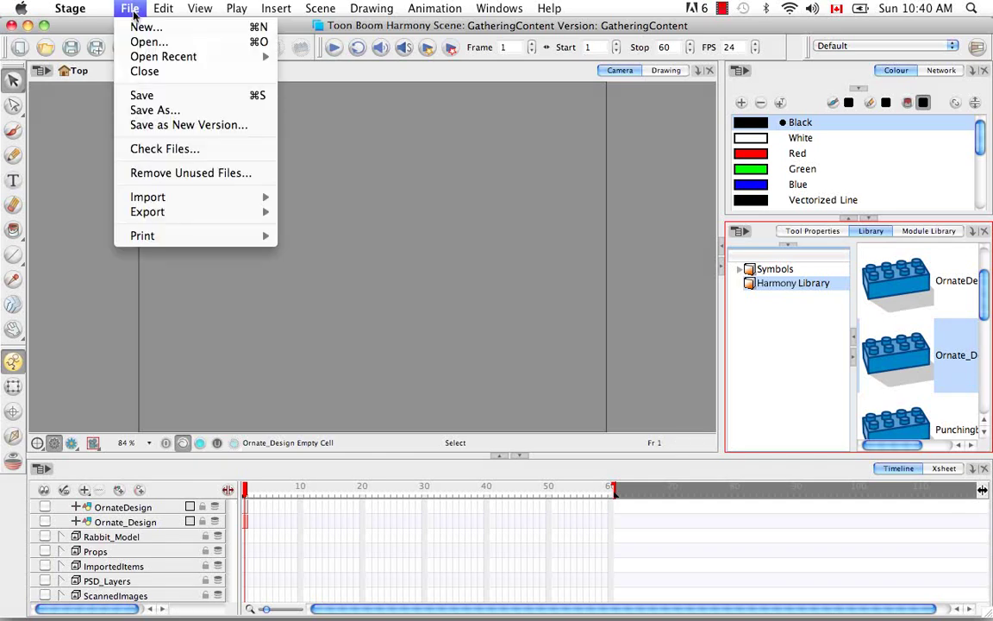
{"action": "mouse_move", "coordinate": [202, 198]}
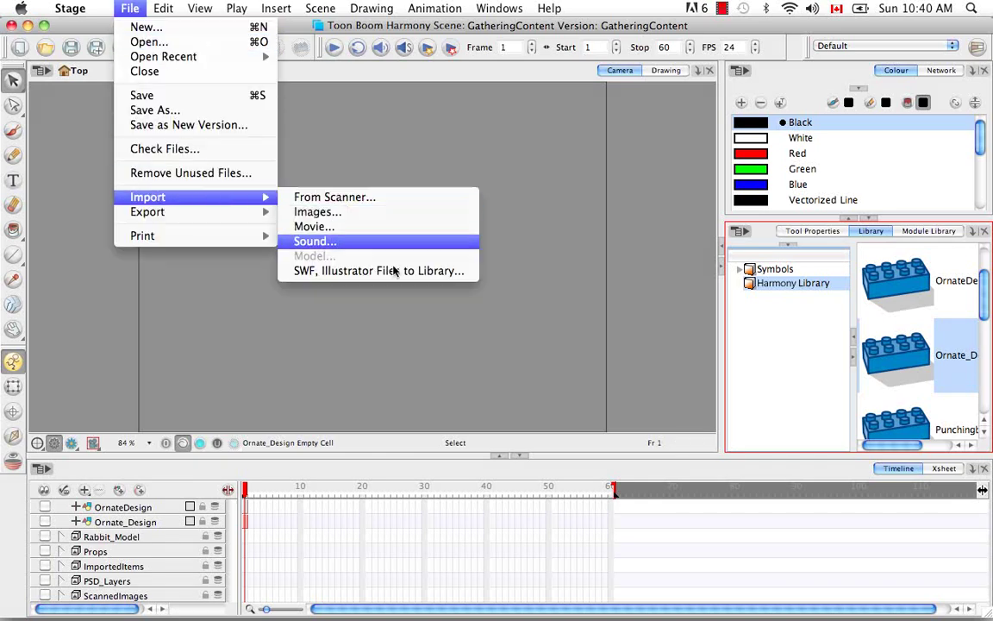
{"action": "left_click", "coordinate": [448, 272]}
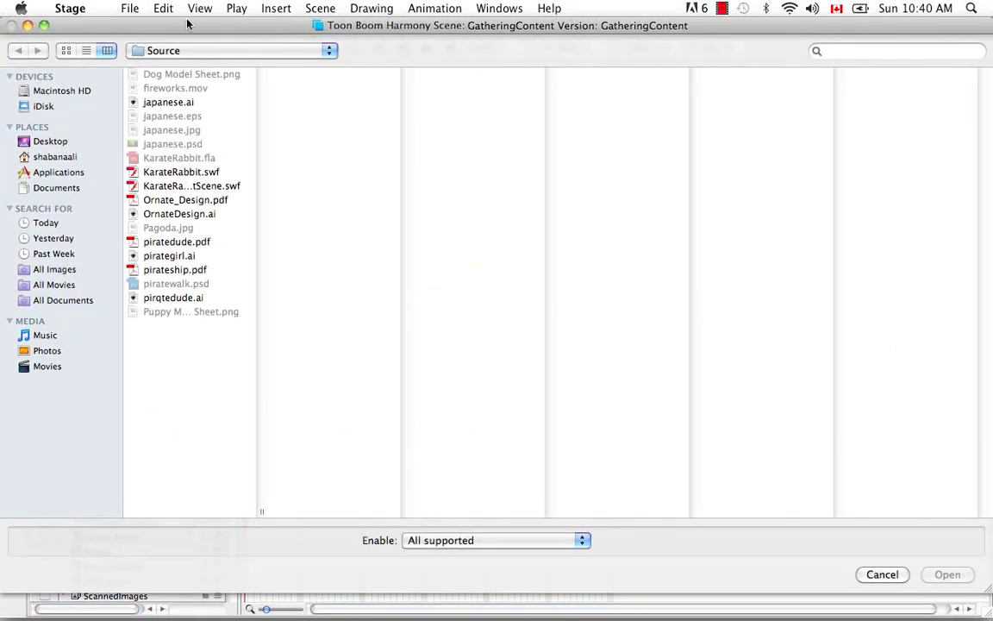
{"action": "left_click", "coordinate": [182, 172]}
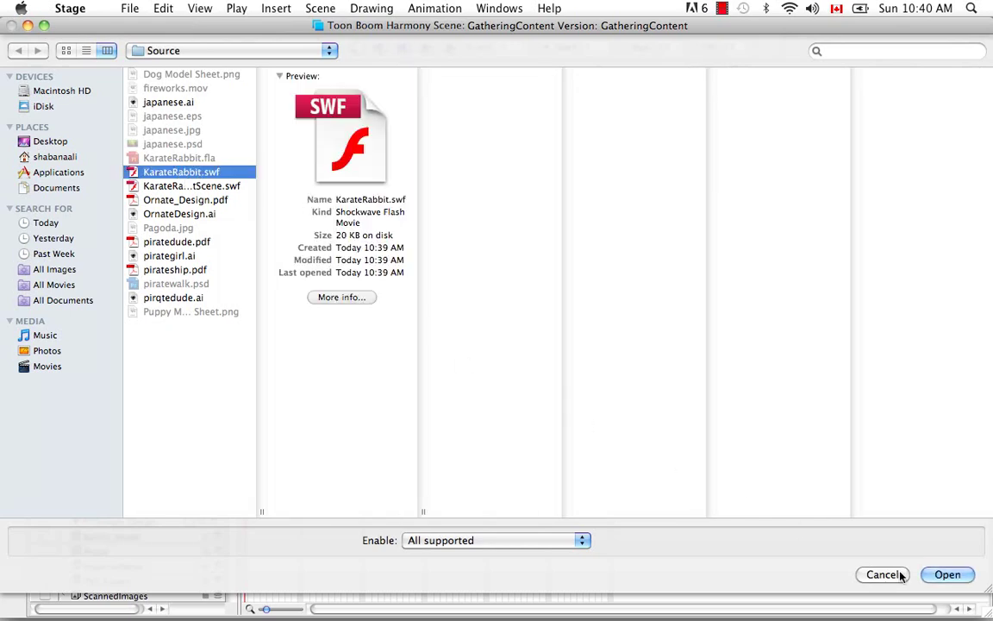
{"action": "left_click", "coordinate": [949, 574]}
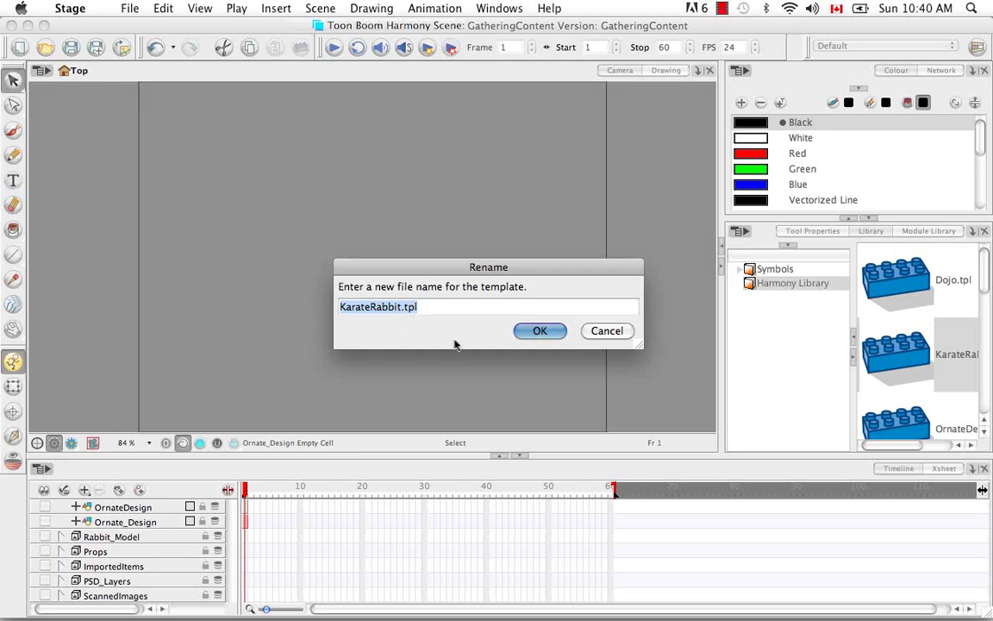
Accept the name KarateRabbit.tpl, drag the template into the Timeline, and confirm colour recovery.
{"action": "left_click", "coordinate": [540, 333]}
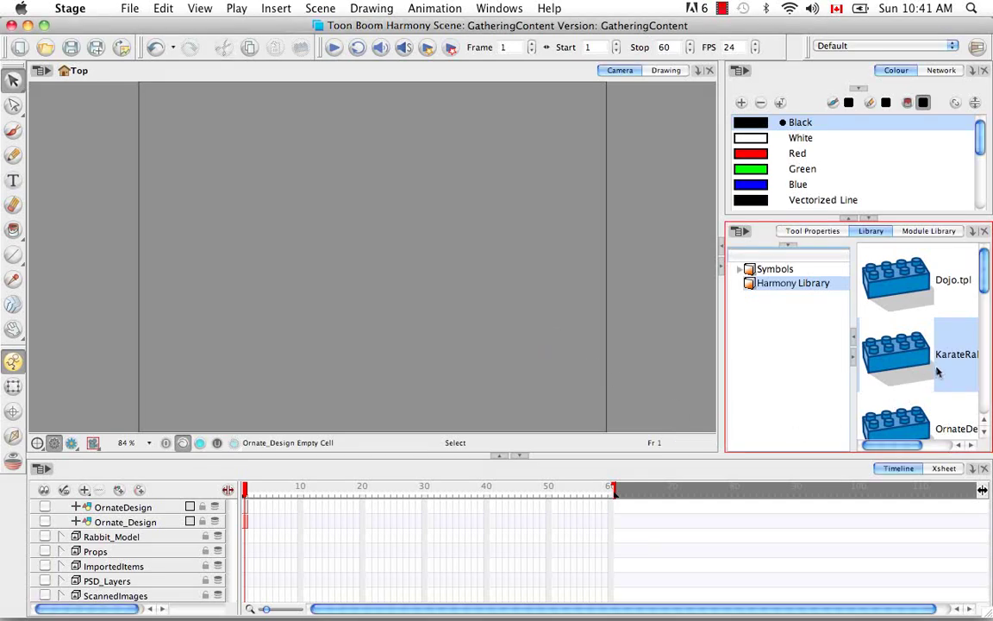
{"action": "mouse_move", "coordinate": [892, 448]}
{"action": "left_mouse_down"}
{"action": "mouse_move", "coordinate": [919, 447]}
{"action": "mouse_move", "coordinate": [892, 446]}
{"action": "left_mouse_up"}
{"action": "left_click_drag", "start_coordinate": [907, 344], "coordinate": [157, 508]}
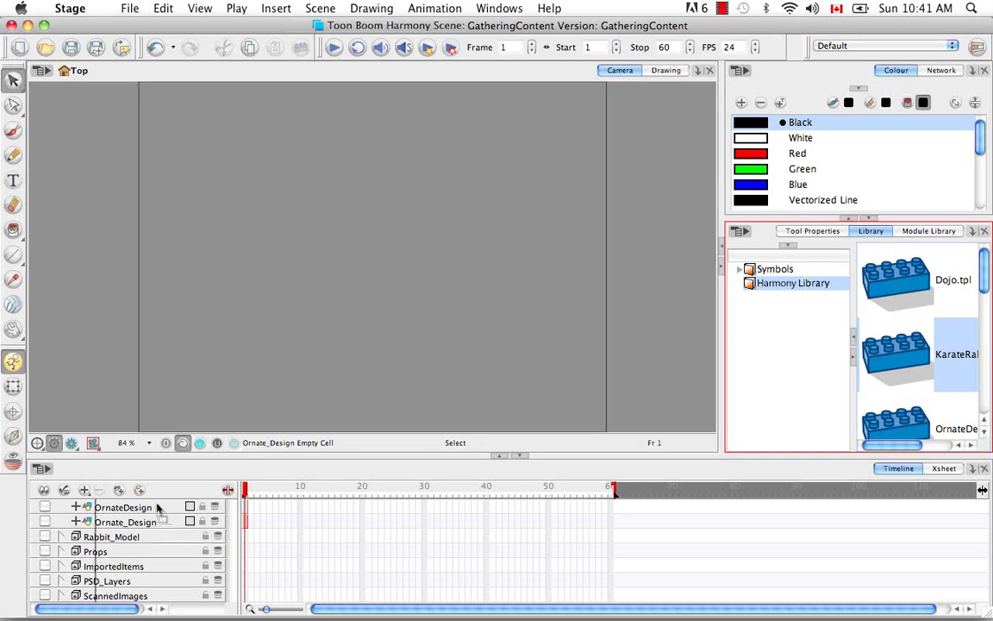
{"action": "left_click_drag", "start_coordinate": [157, 511], "coordinate": [237, 461]}
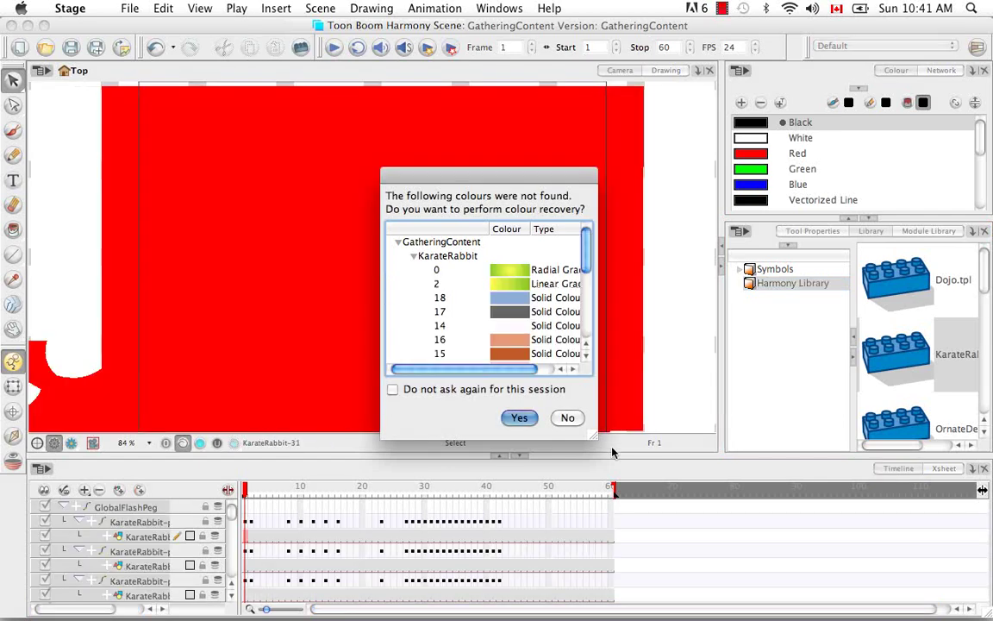
{"action": "left_click", "coordinate": [519, 418]}
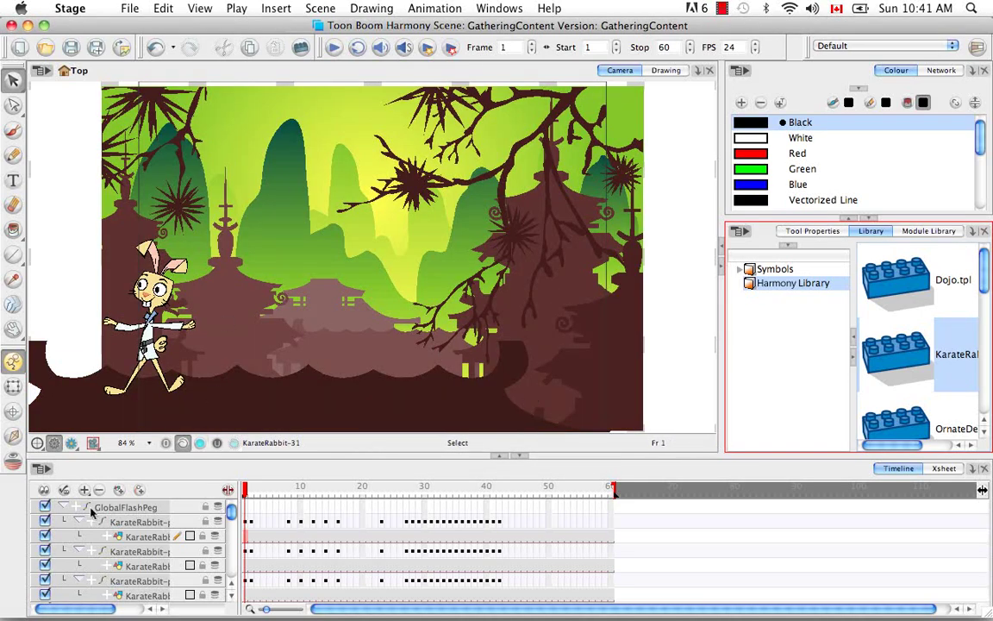
{"action": "left_click", "coordinate": [48, 520]}
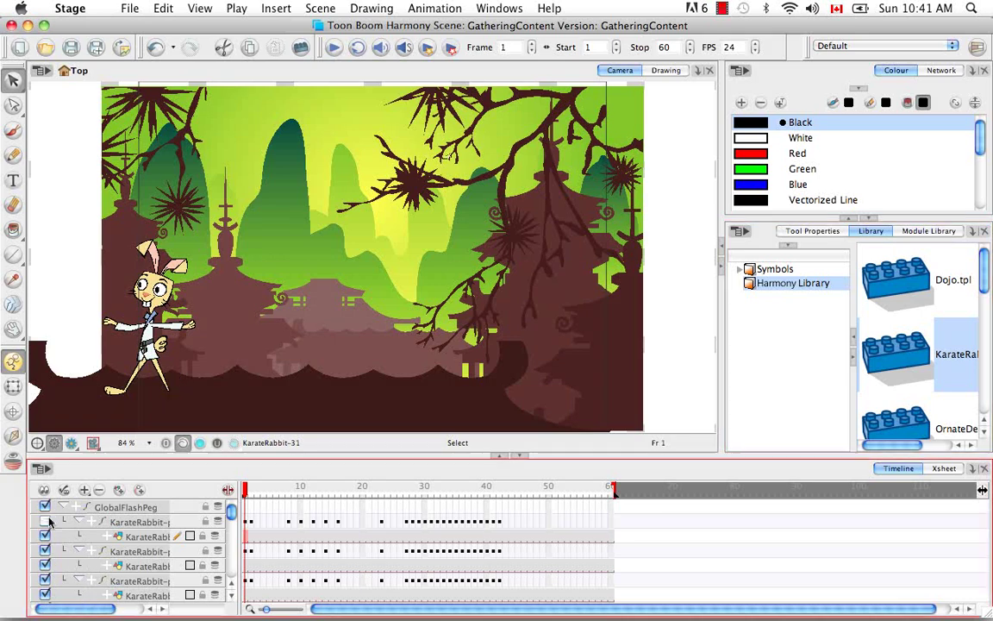
{"action": "left_click", "coordinate": [47, 520]}
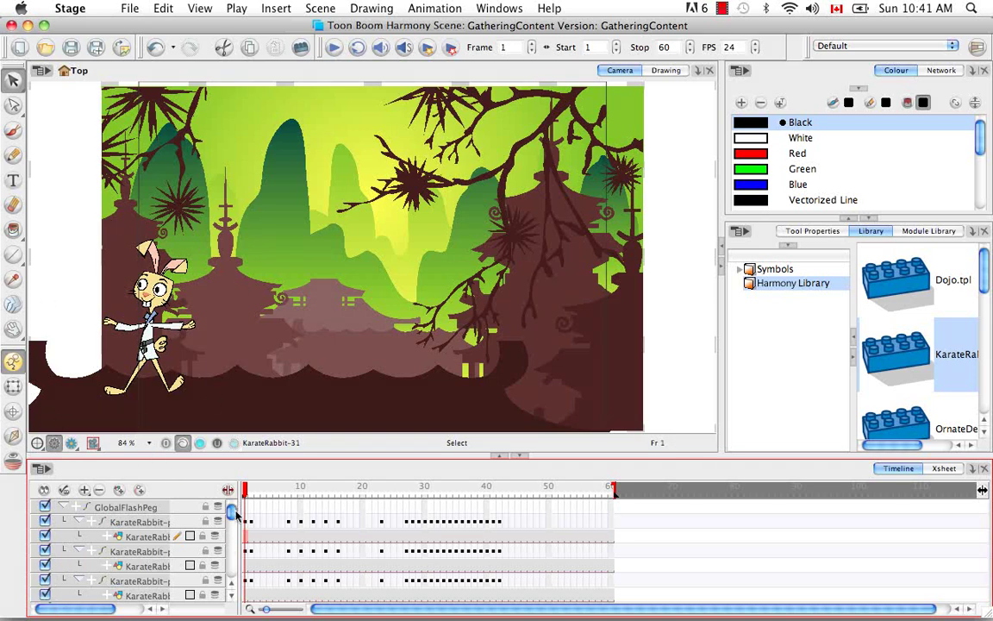
{"action": "left_click_drag", "start_coordinate": [230, 511], "coordinate": [230, 563]}
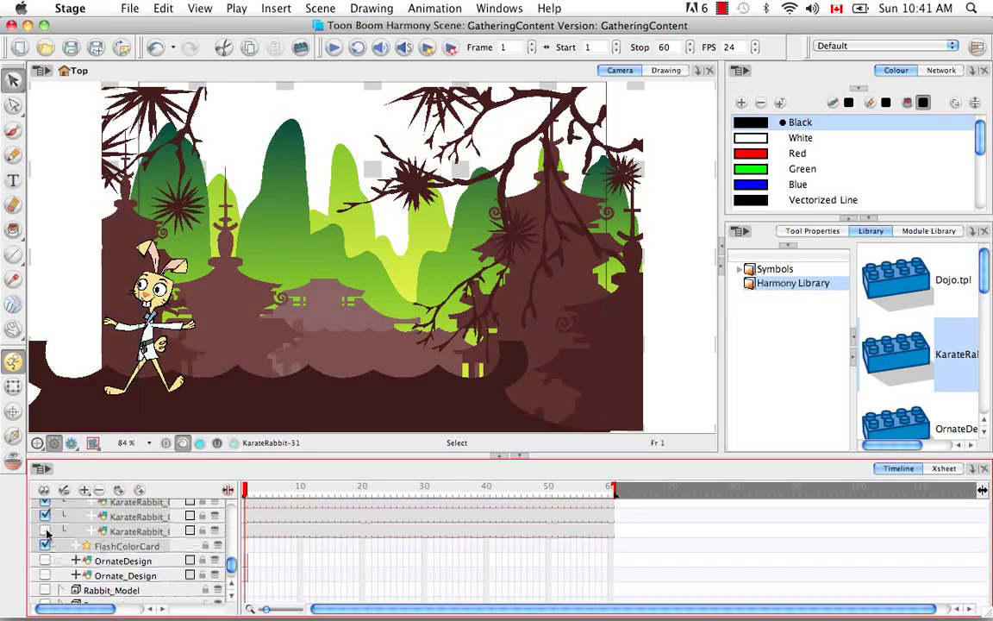
{"action": "left_click_drag", "start_coordinate": [230, 568], "coordinate": [245, 488]}
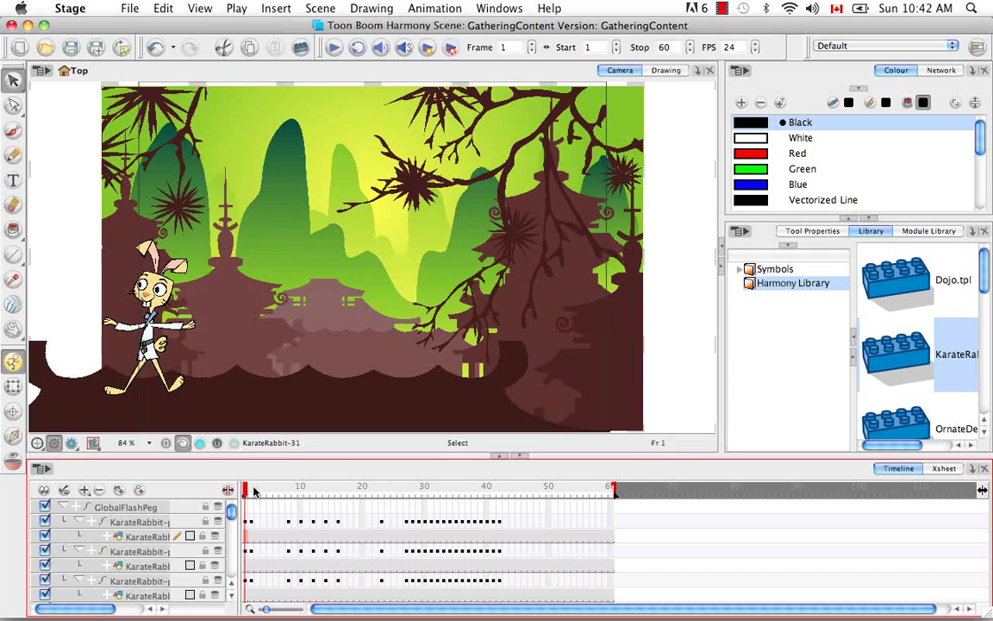
{"action": "left_click_drag", "start_coordinate": [248, 485], "coordinate": [609, 465]}
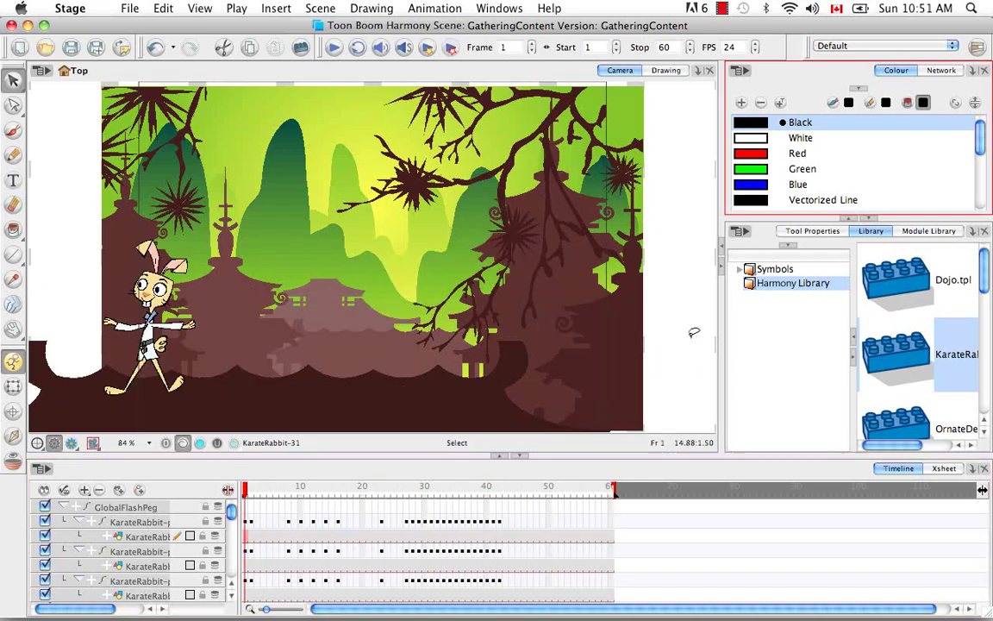
Expand the Colour view and select the KarateRabbit_rec palette from the palette list.
{"action": "left_click", "coordinate": [869, 220]}
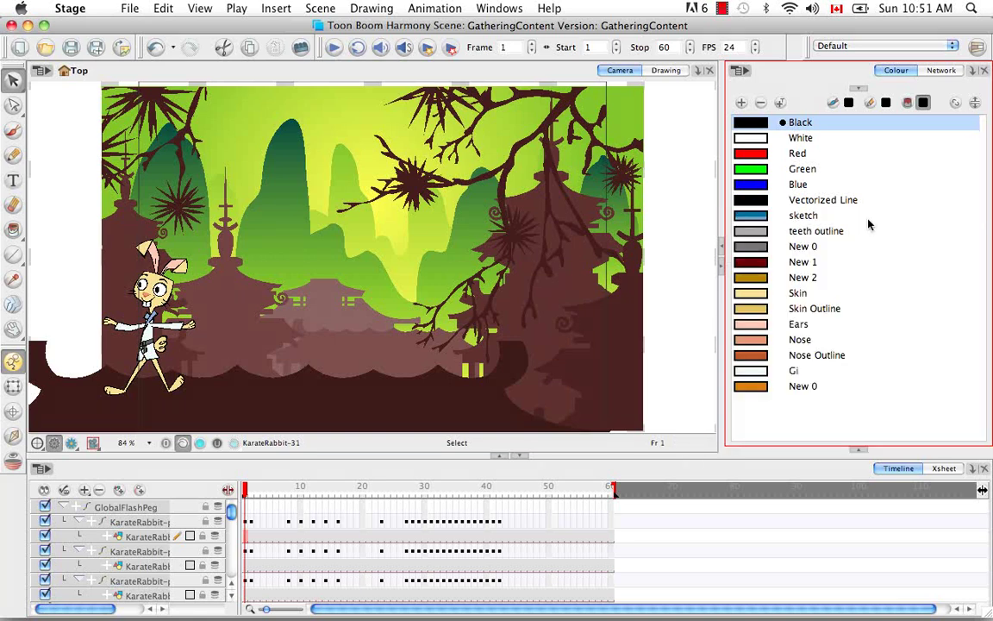
{"action": "left_click", "coordinate": [976, 98]}
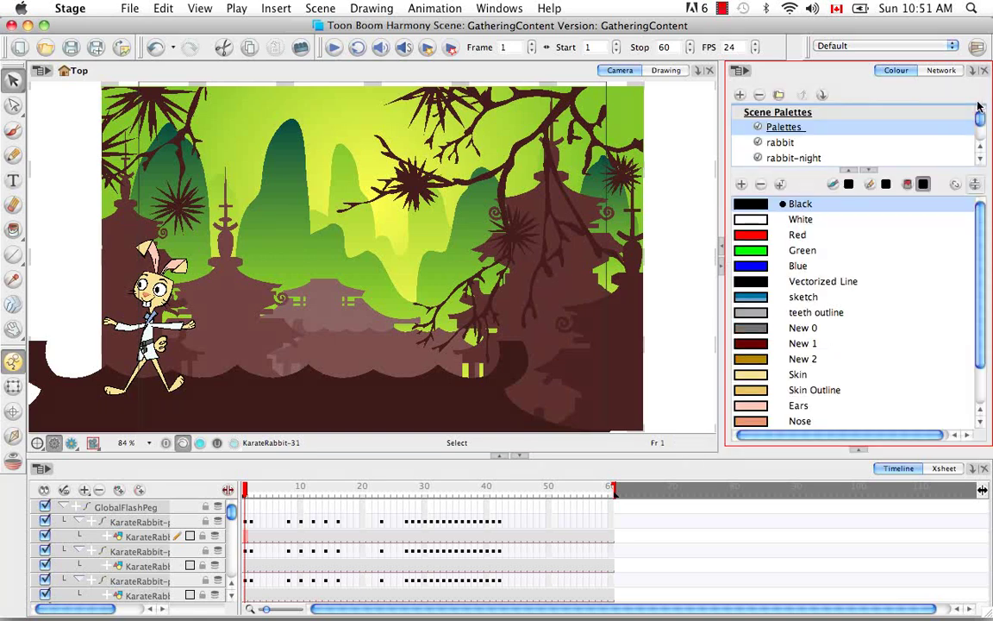
{"action": "left_click_drag", "start_coordinate": [981, 126], "coordinate": [981, 138]}
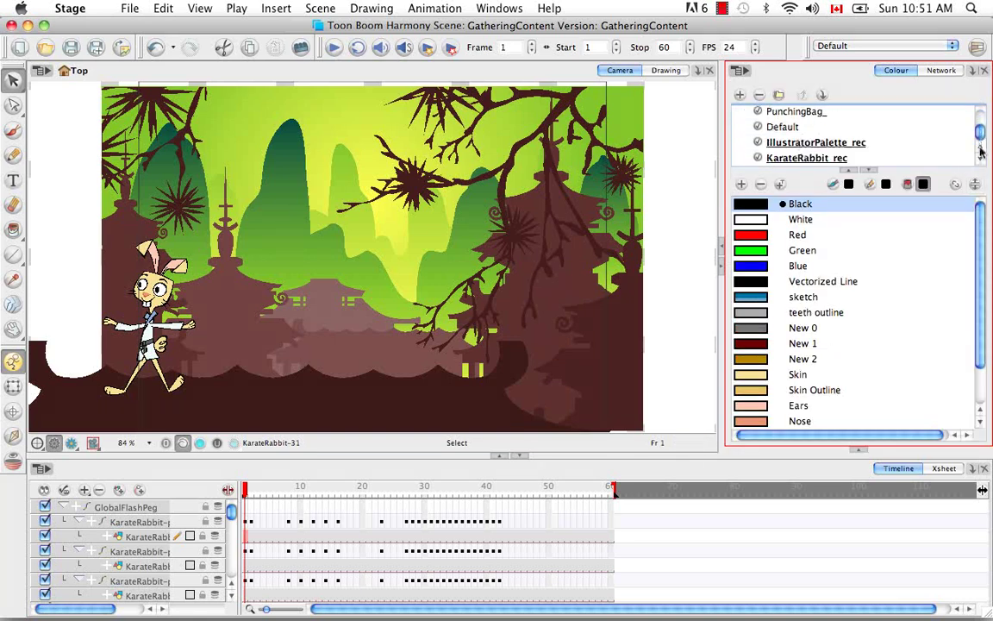
{"action": "left_click", "coordinate": [778, 159]}
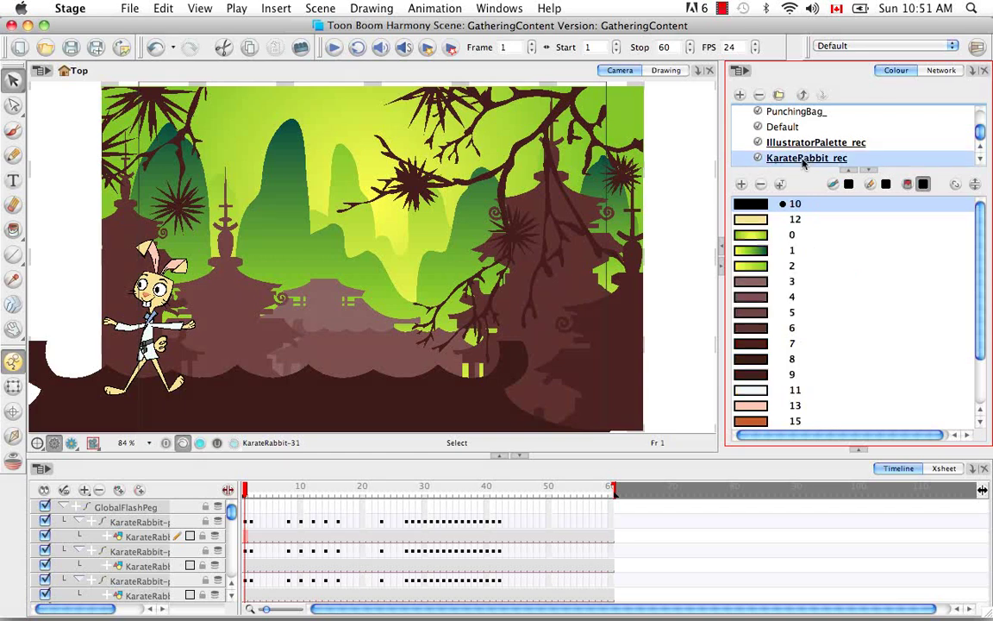
Change gradient colour 0's outer green stop to dark magenta in the Colour Picker.
{"action": "double_click", "coordinate": [752, 234]}
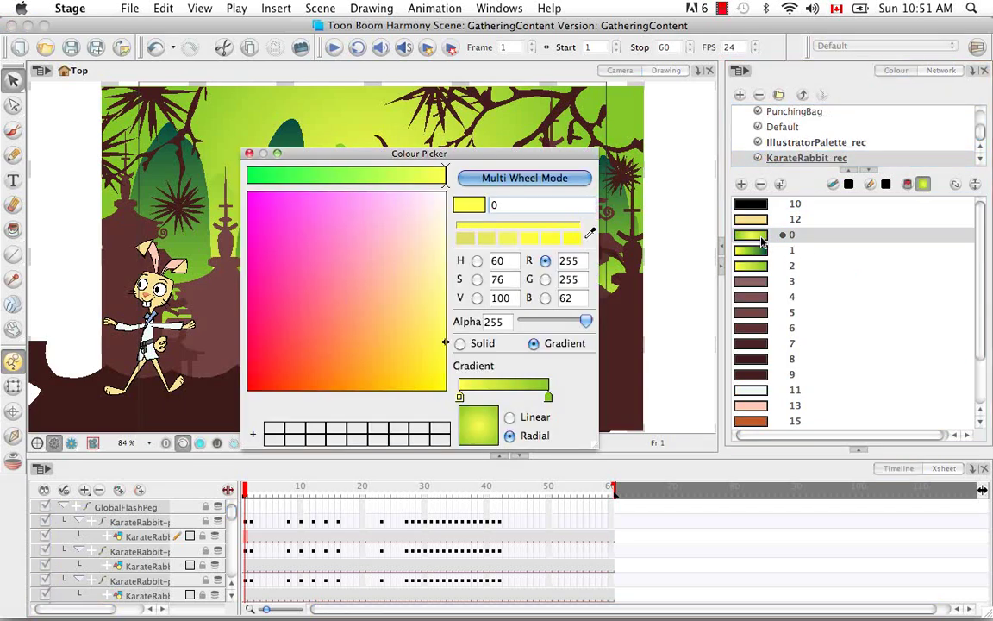
{"action": "left_click", "coordinate": [547, 397]}
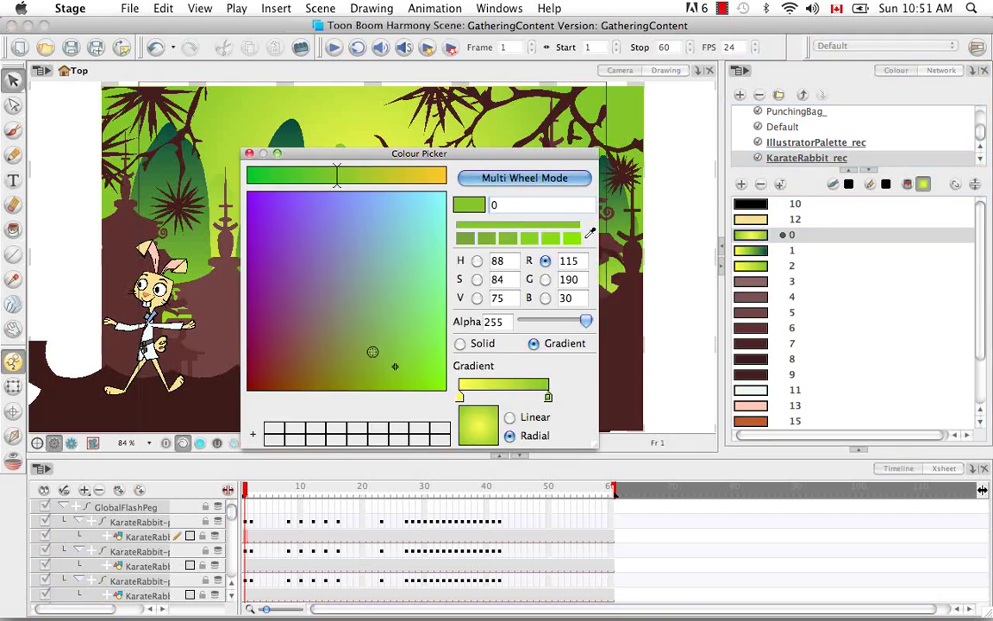
{"action": "left_click_drag", "start_coordinate": [392, 367], "coordinate": [257, 344]}
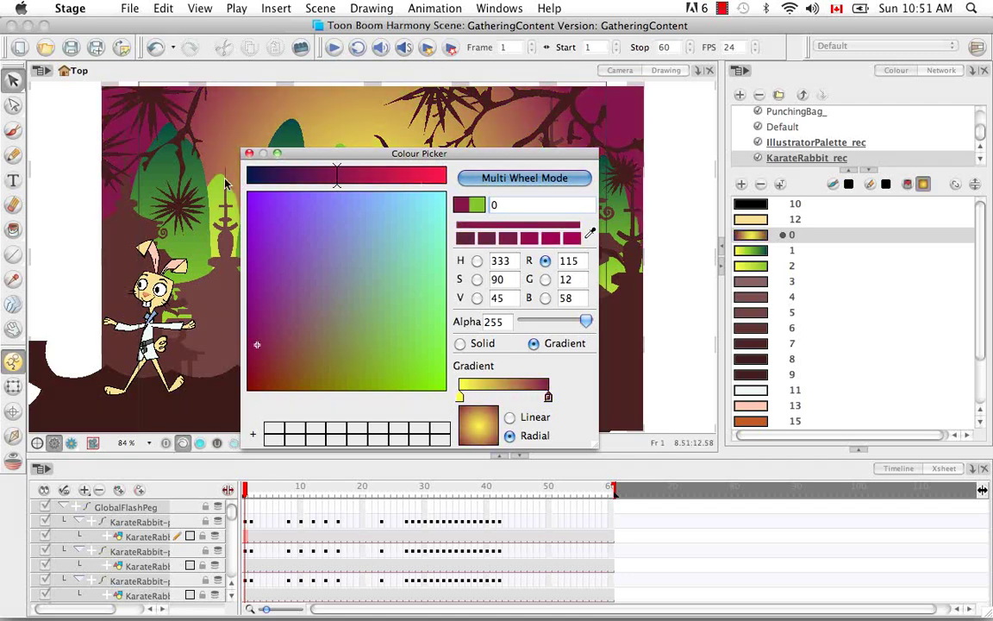
{"action": "left_click", "coordinate": [249, 154]}
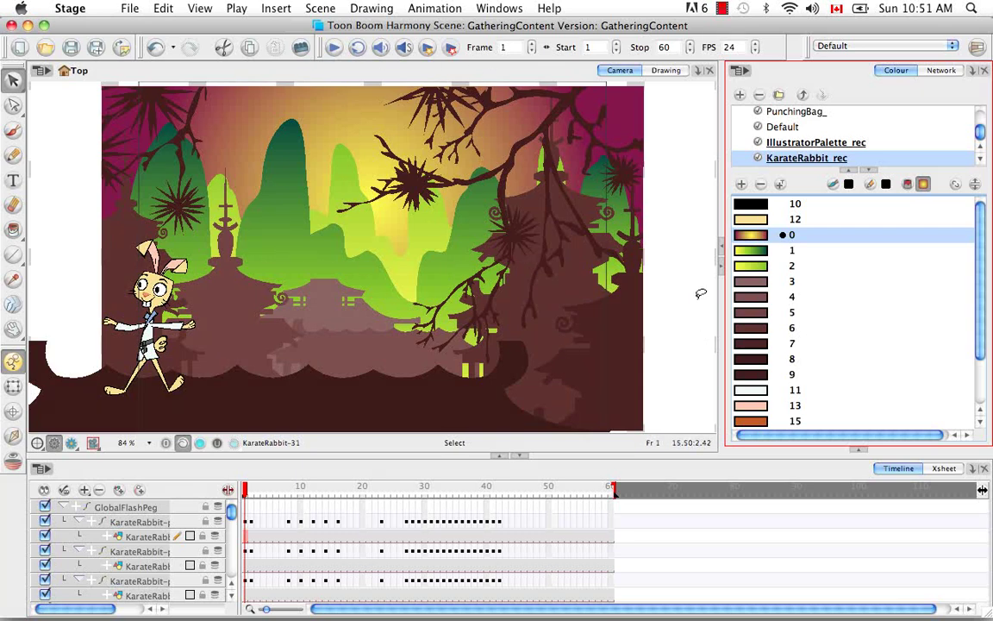
Widen the timeline's layer name column to reveal full names like KarateRabbit-p_030.
{"action": "scroll", "coordinate": [231, 527], "scroll_direction": "down", "scroll_amount": 1}
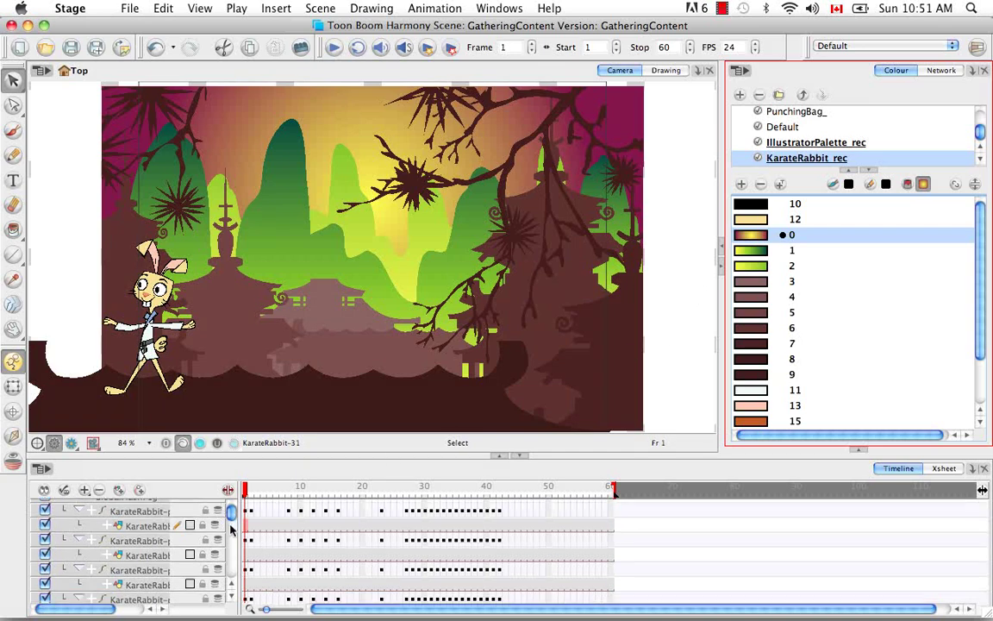
{"action": "scroll", "coordinate": [231, 524], "scroll_direction": "up", "scroll_amount": 1}
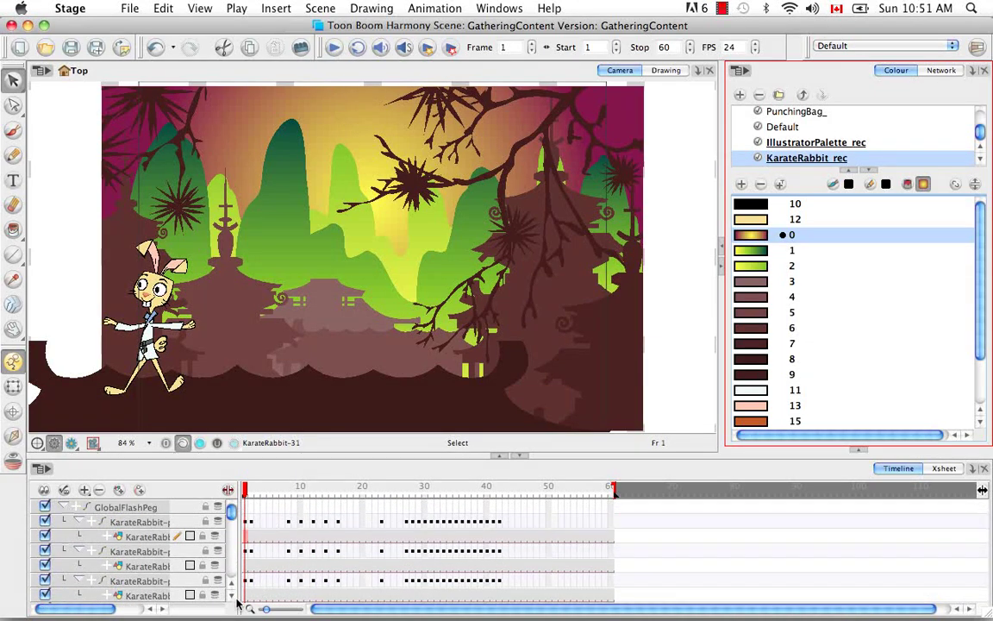
{"action": "left_click_drag", "start_coordinate": [236, 597], "coordinate": [297, 597]}
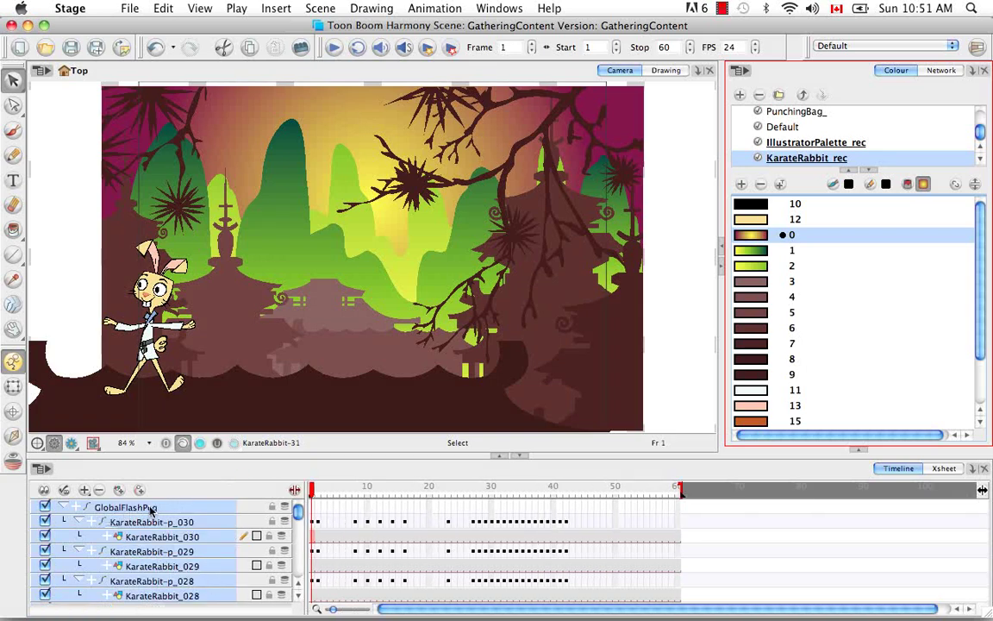
Collapse and re-expand the GlobalFlashPeg group twice, leaving its name unchanged.
{"action": "left_click", "coordinate": [64, 507]}
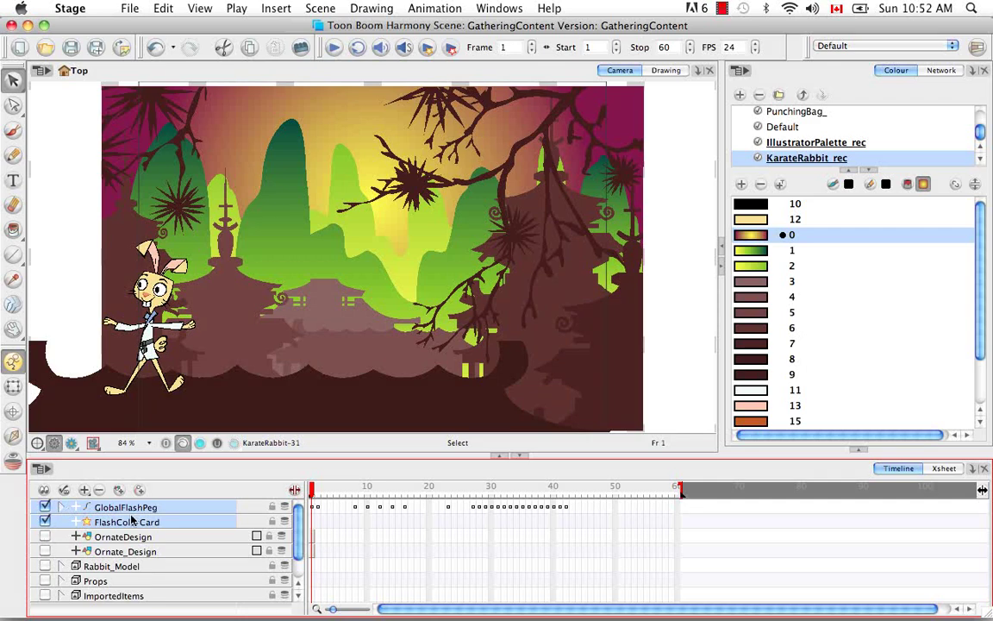
{"action": "left_click", "coordinate": [62, 507]}
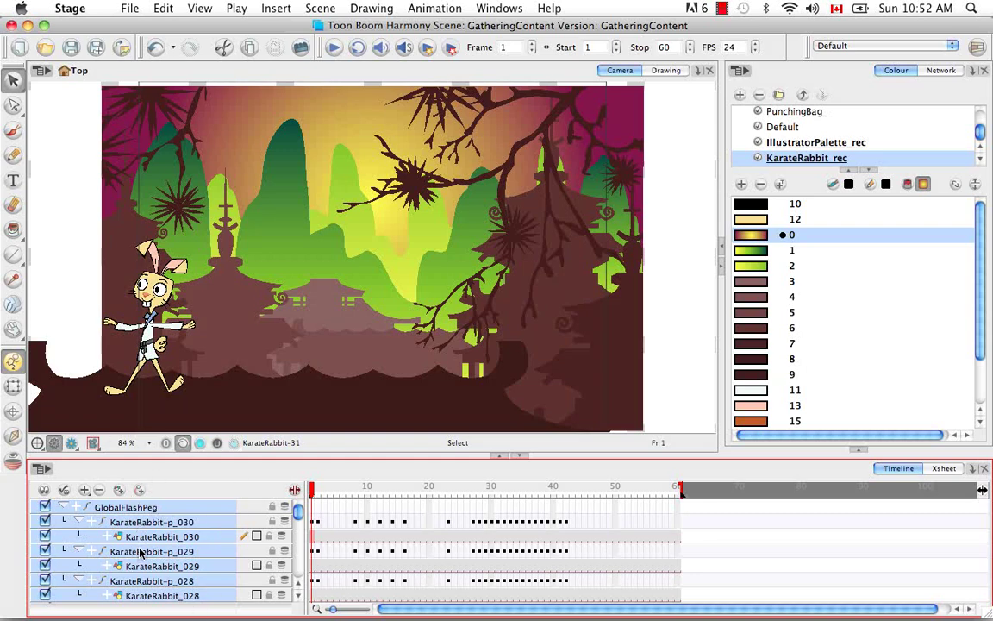
{"action": "left_click", "coordinate": [63, 507]}
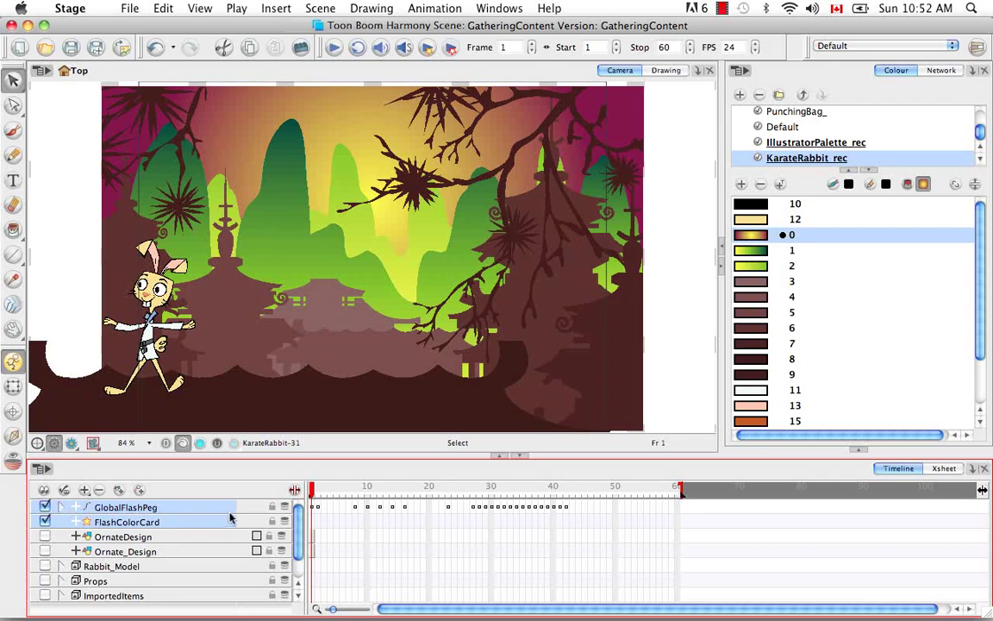
{"action": "left_click", "coordinate": [60, 507]}
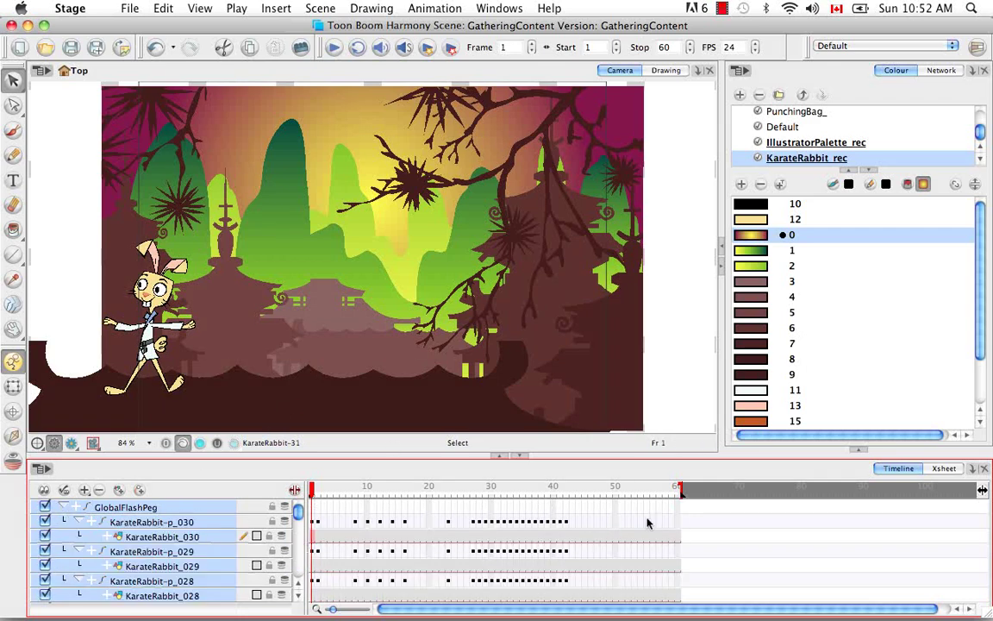
{"action": "double_click", "coordinate": [170, 509]}
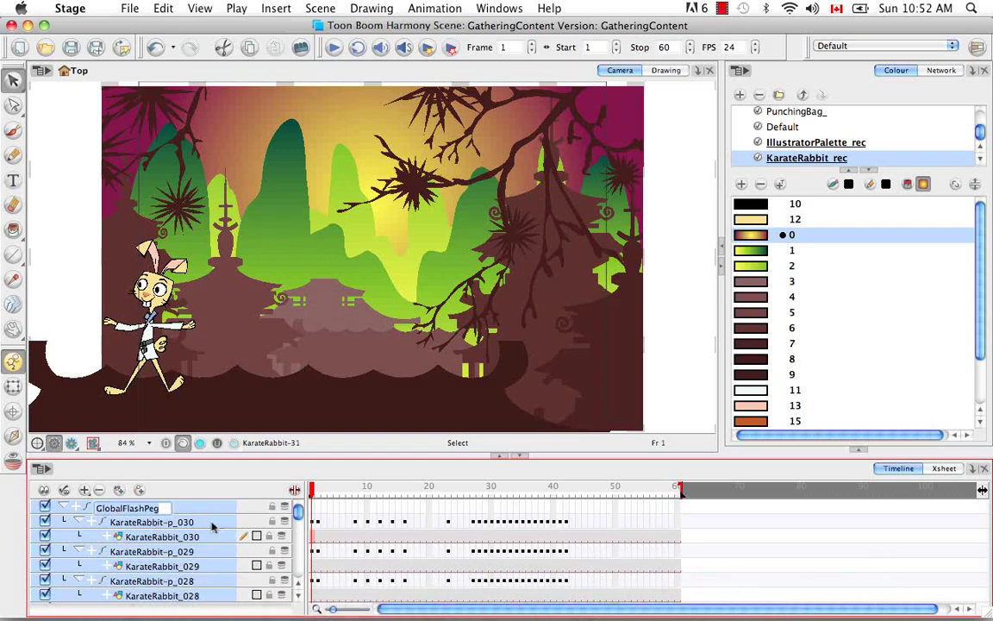
{"action": "left_click", "coordinate": [196, 521]}
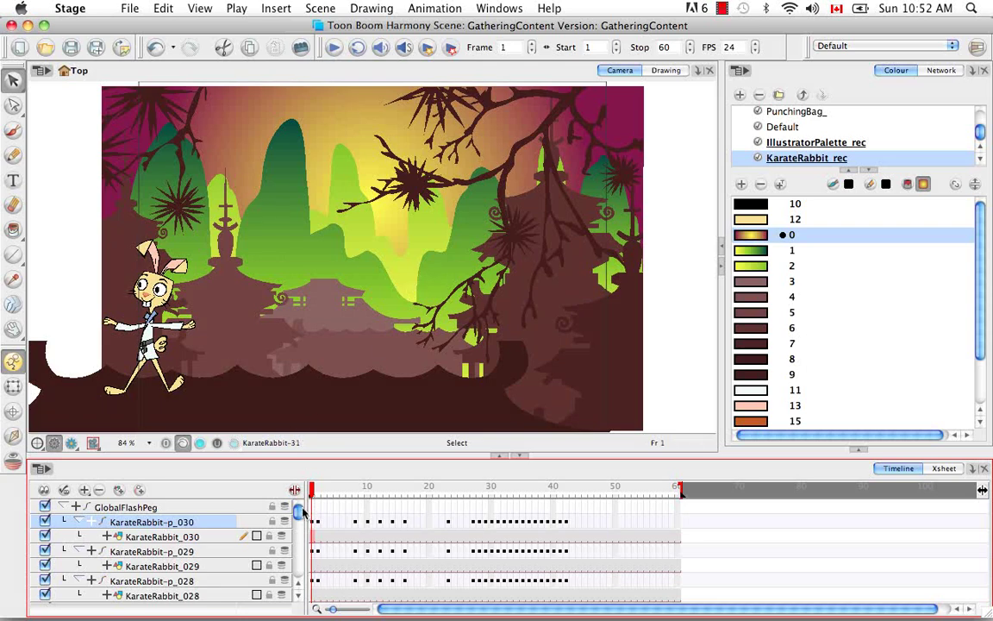
{"action": "left_click", "coordinate": [215, 287]}
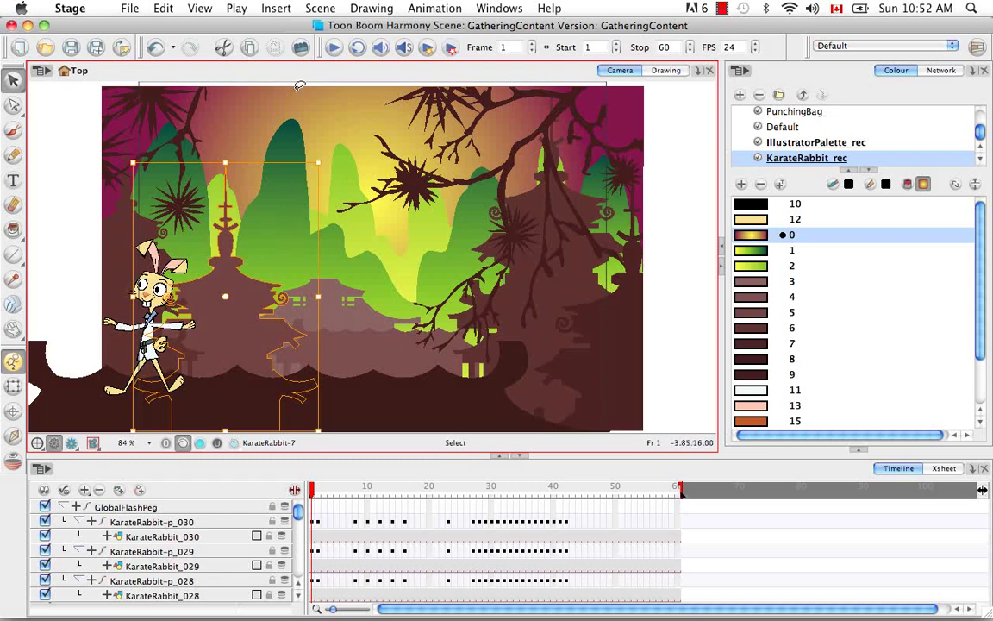
{"action": "left_click", "coordinate": [362, 8]}
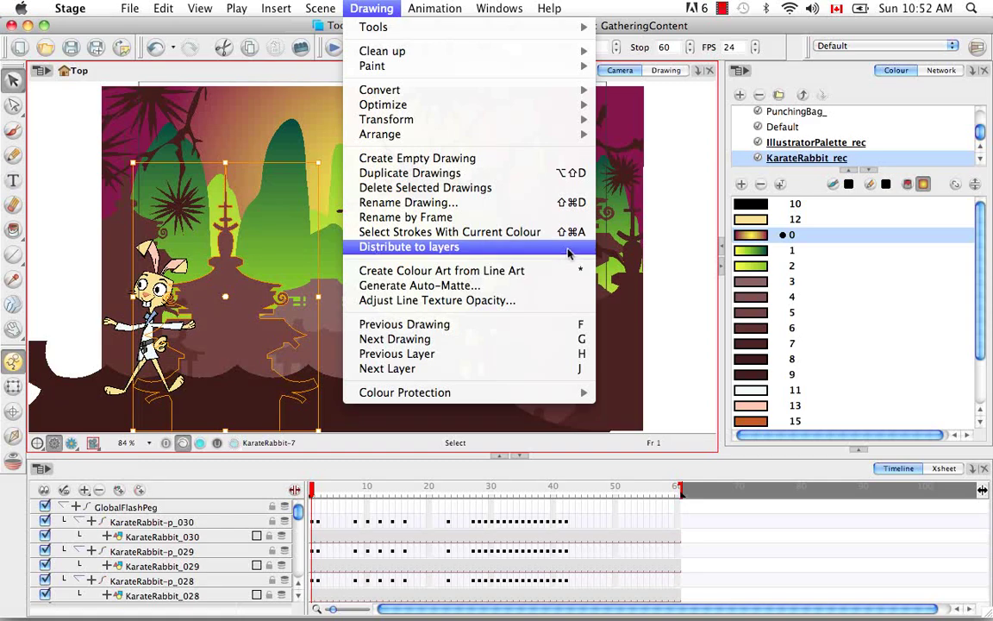
{"action": "left_click", "coordinate": [658, 247]}
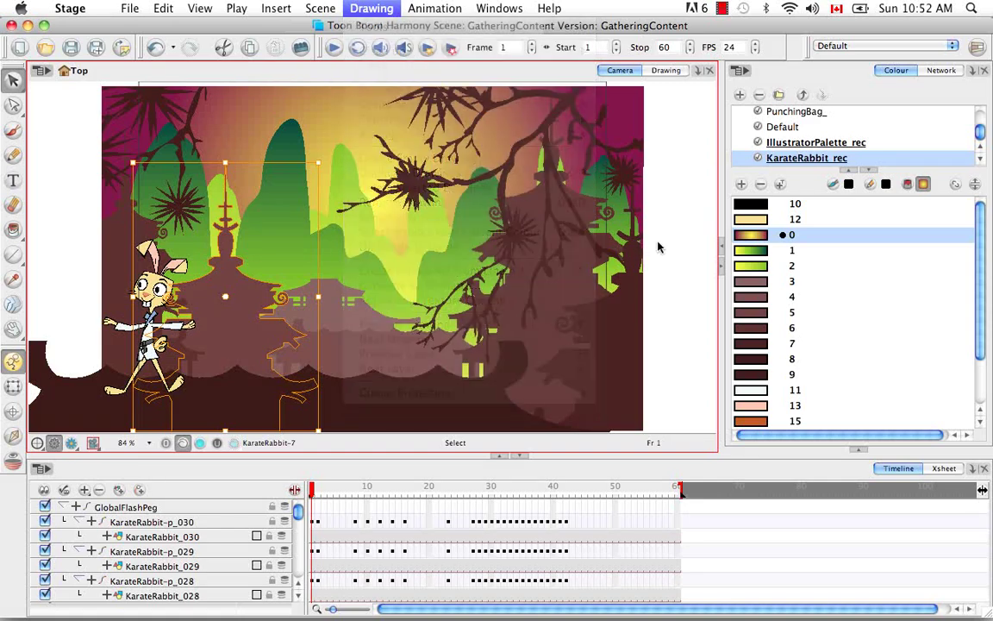
{"action": "left_click", "coordinate": [663, 236]}
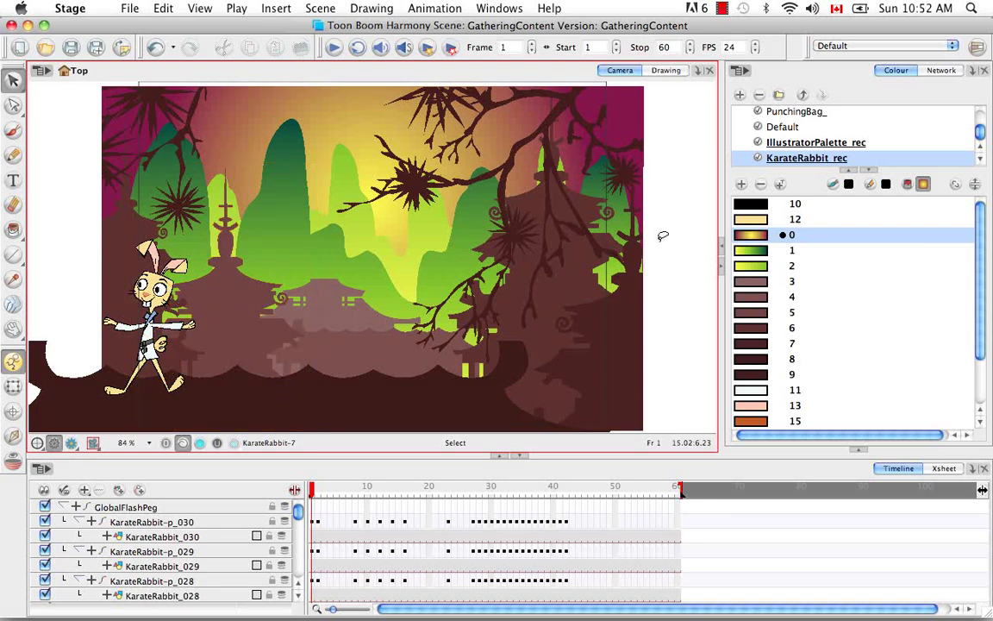